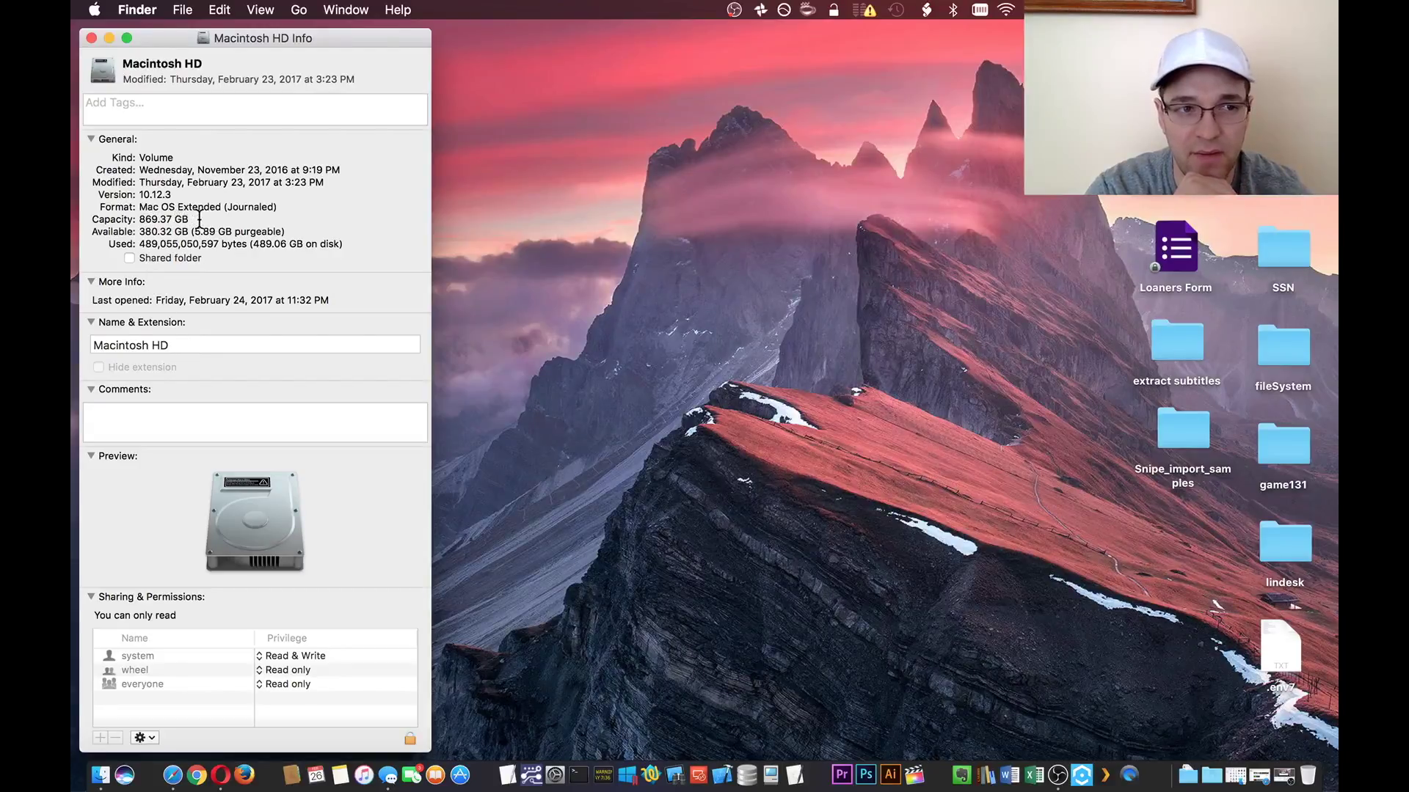
# Step: Highlight Macintosh HD's capacity figure in its Info window, then launch Opera
pyautogui.moveTo(199, 218); pyautogui.dragTo(130, 234)
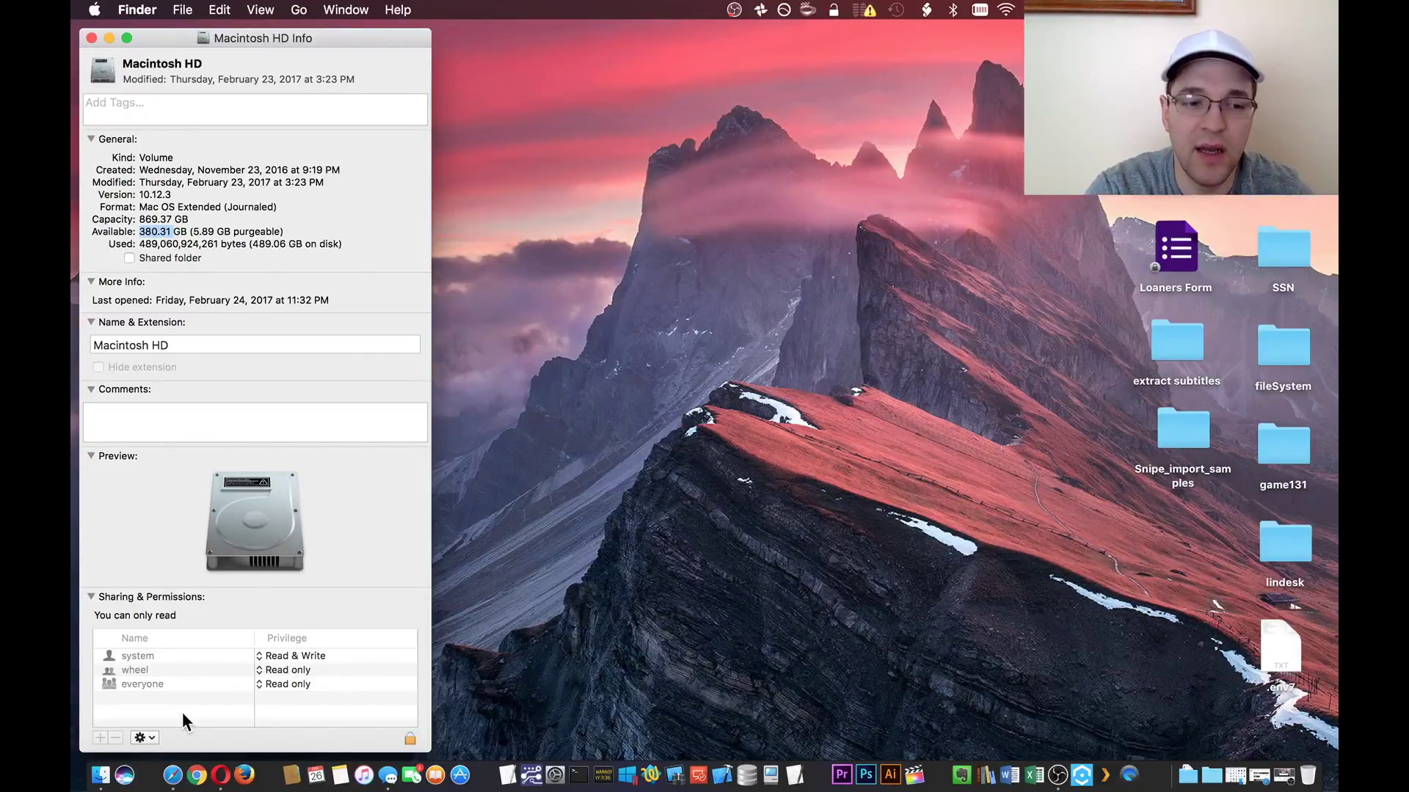
pyautogui.click(220, 779)
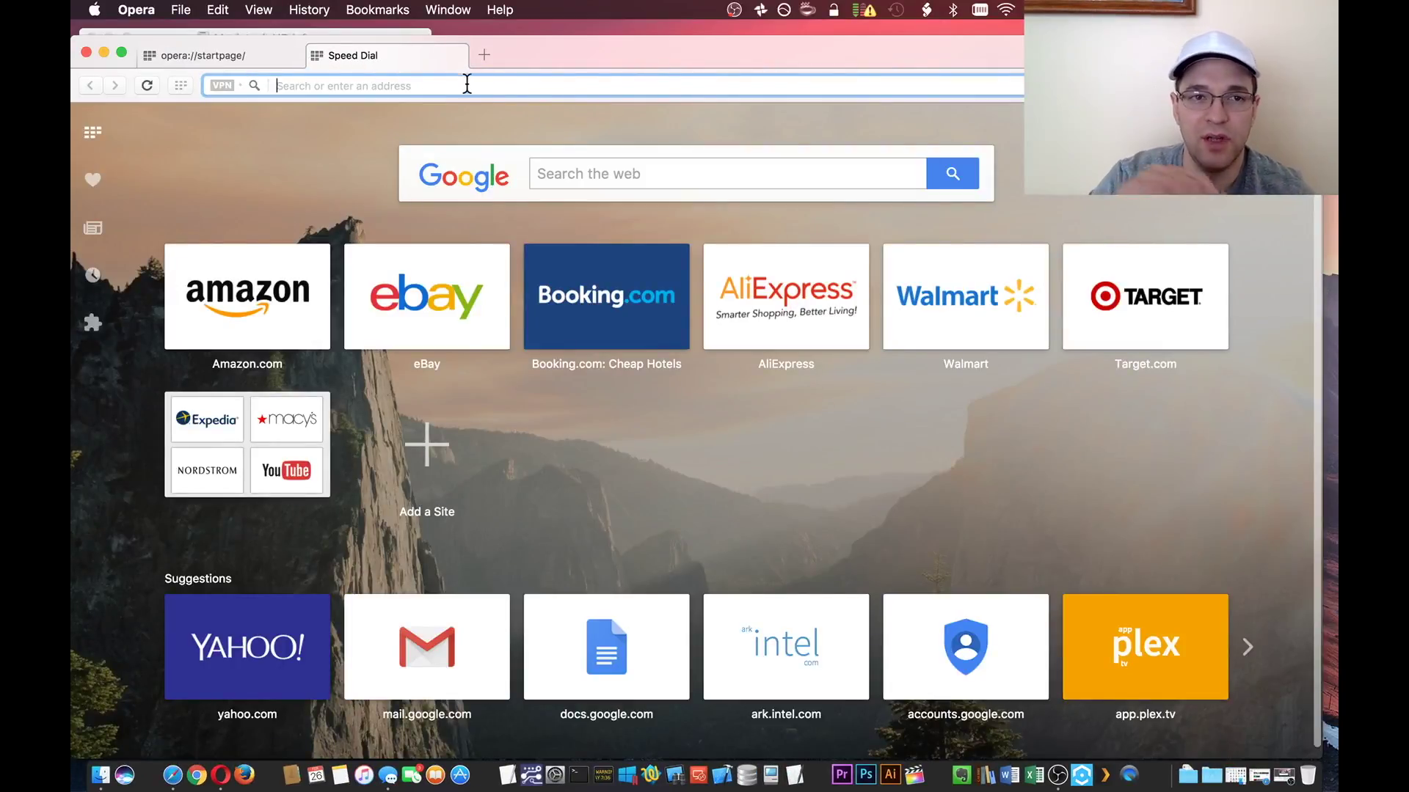
# Step: Go to google.com and search for 'omnigroup disksweeper'
pyautogui.write('google.com')
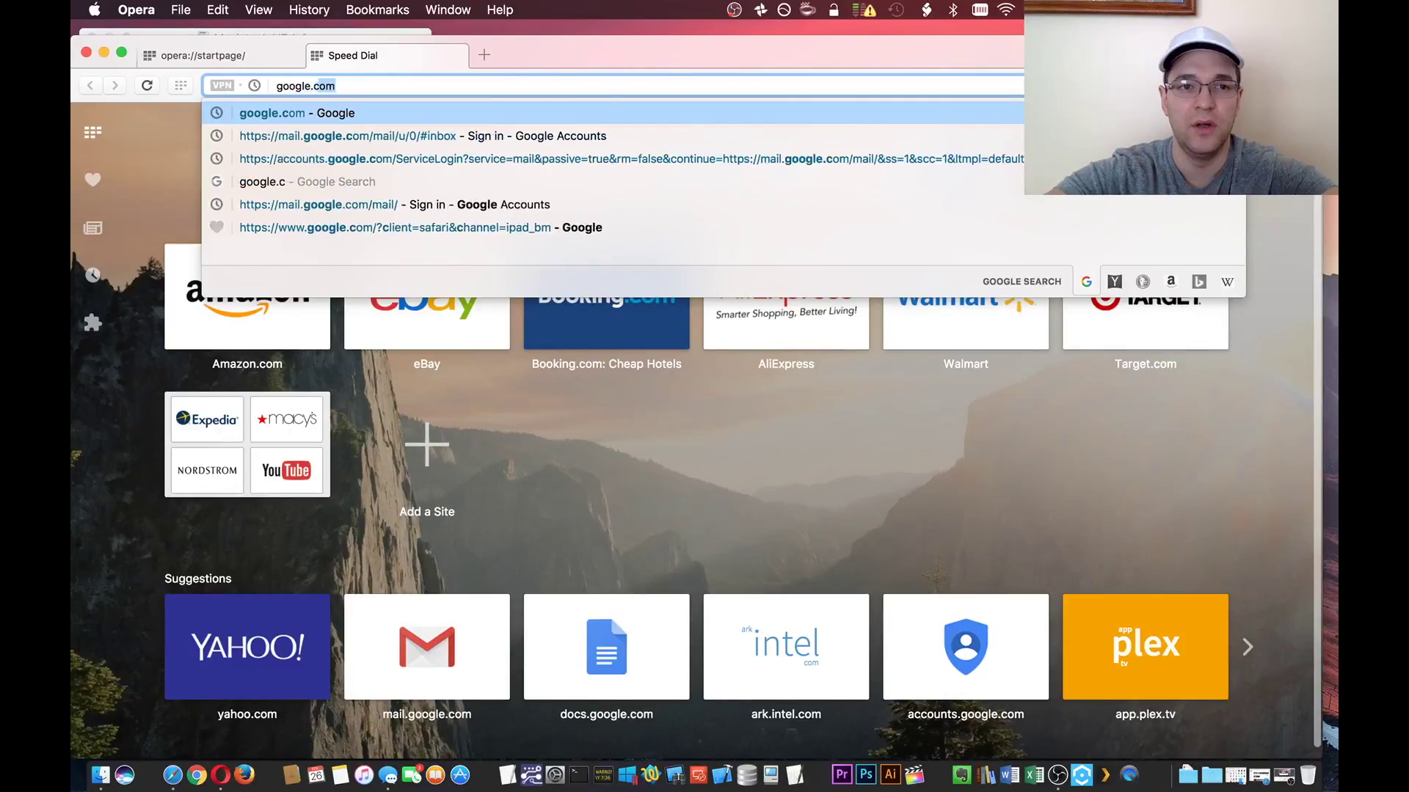
pyautogui.press('Return')
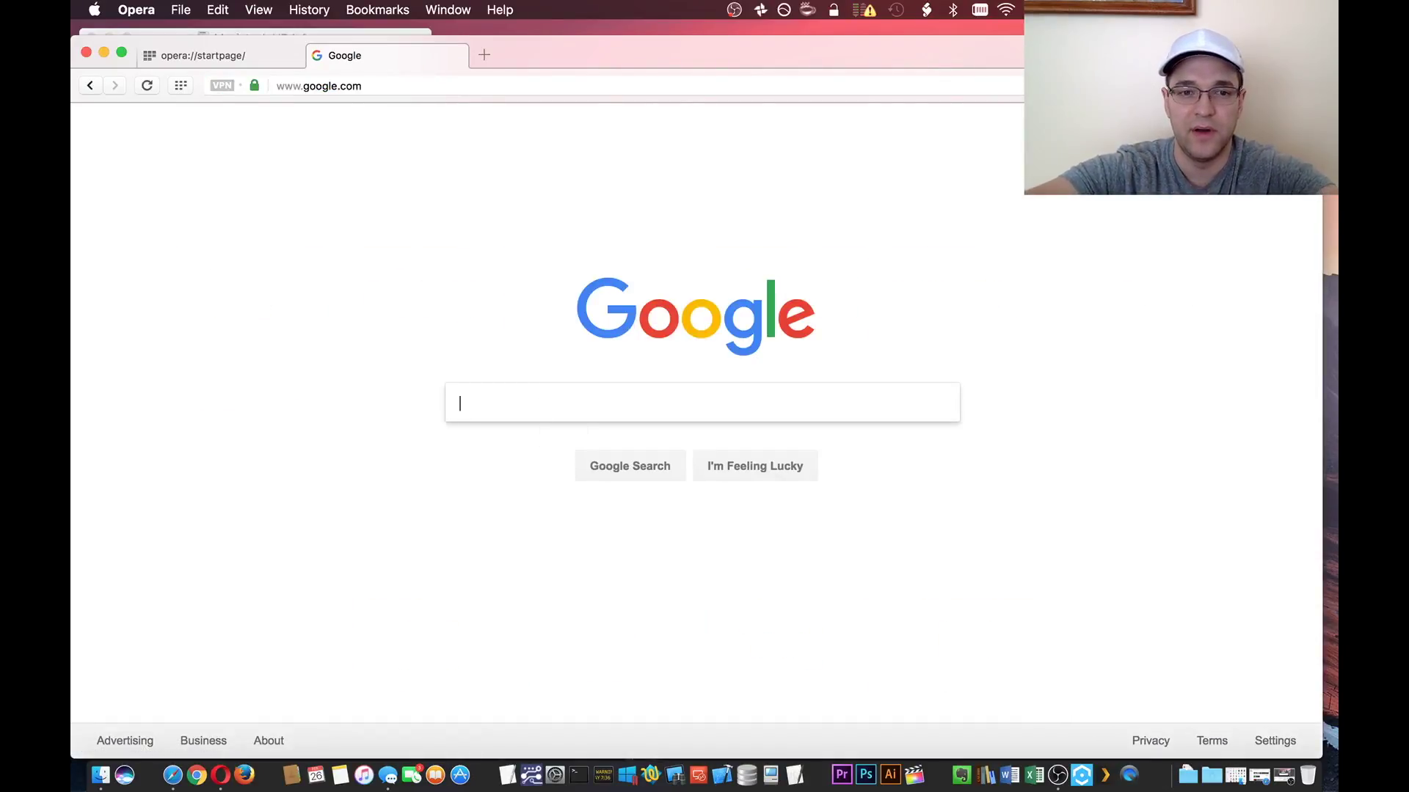
pyautogui.write('omnigroup ')
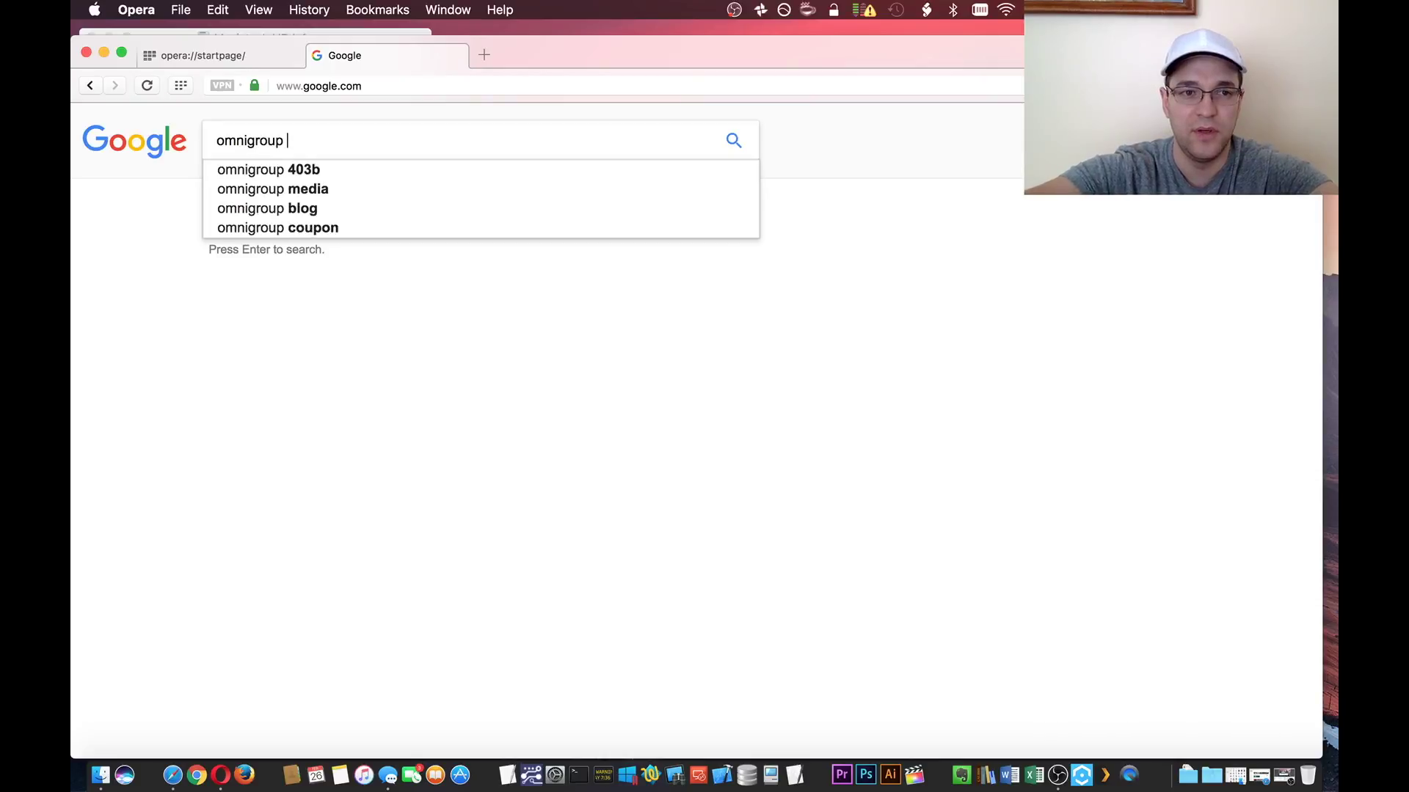
pyautogui.write('disksweeper')
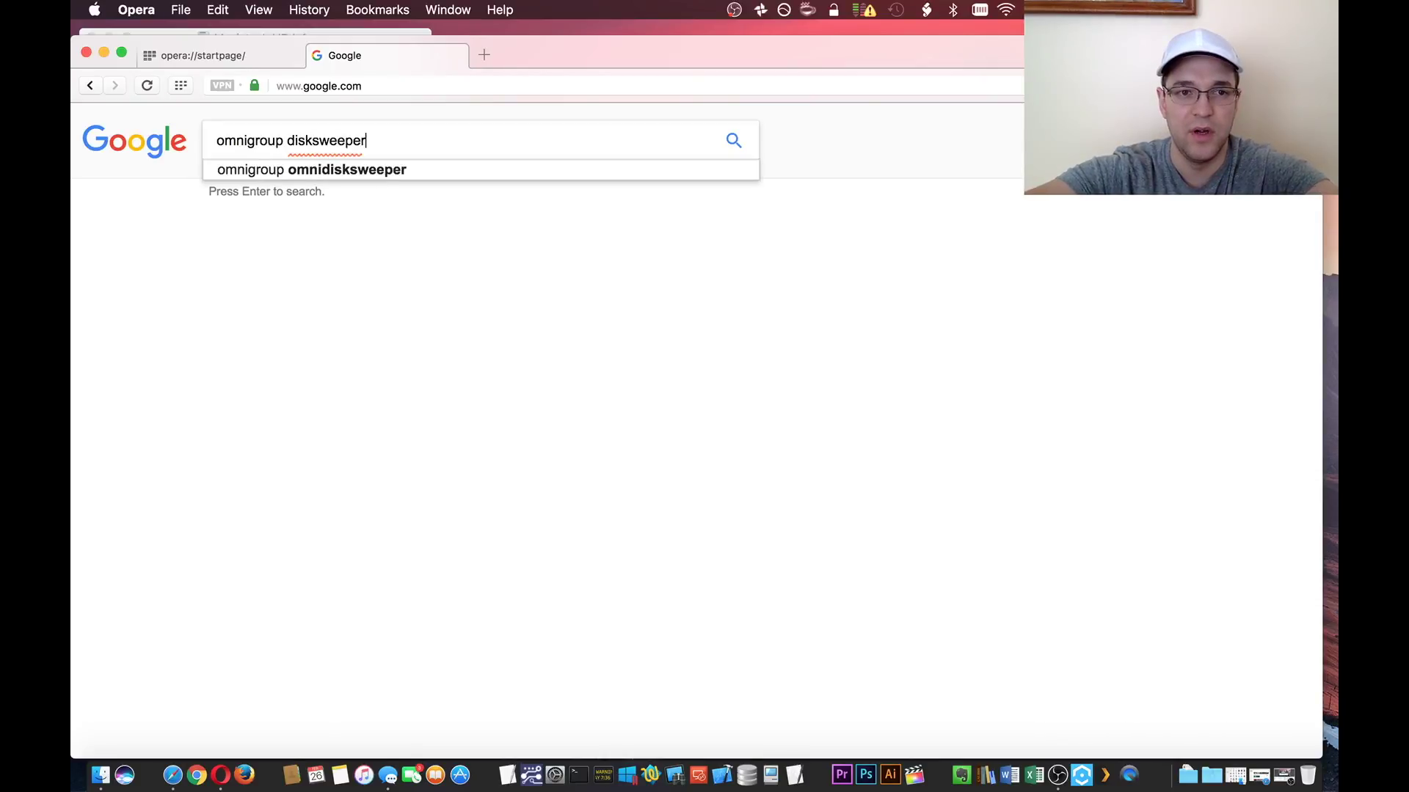
pyautogui.press('Return')
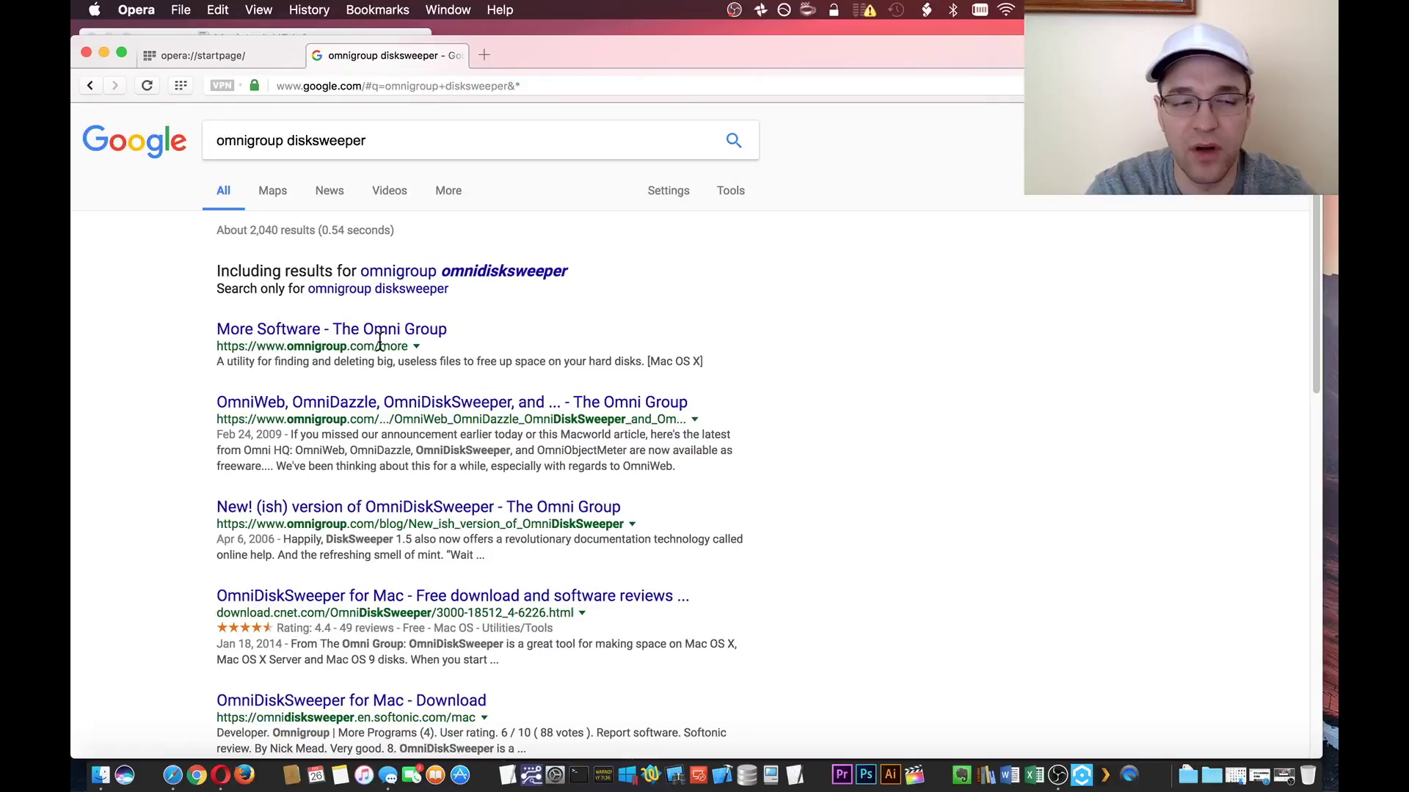
# Step: Download OmniDiskSweeper-1.9.dmg from The Omni Group's More Software page and drag it onto the desktop
pyautogui.click(358, 327)
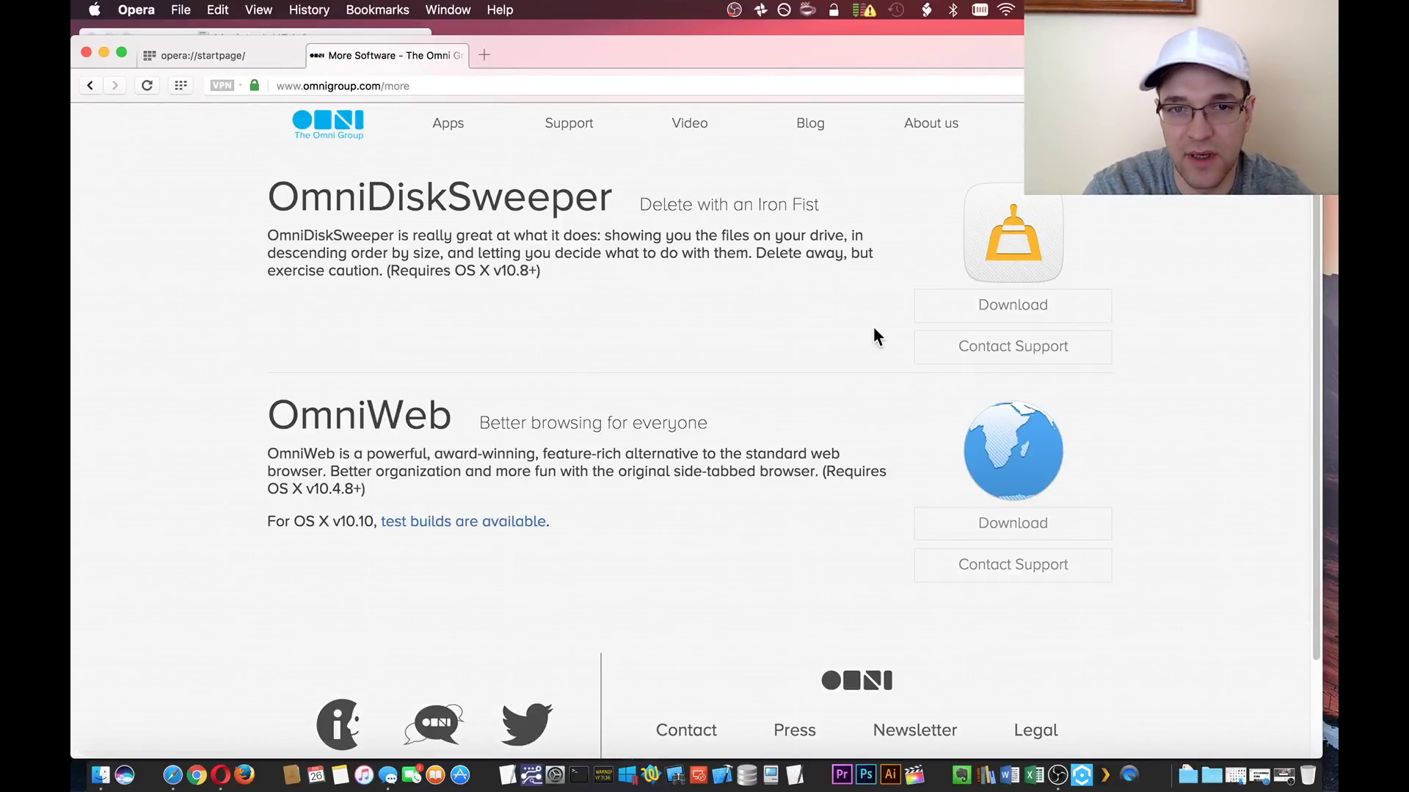
pyautogui.click(976, 316)
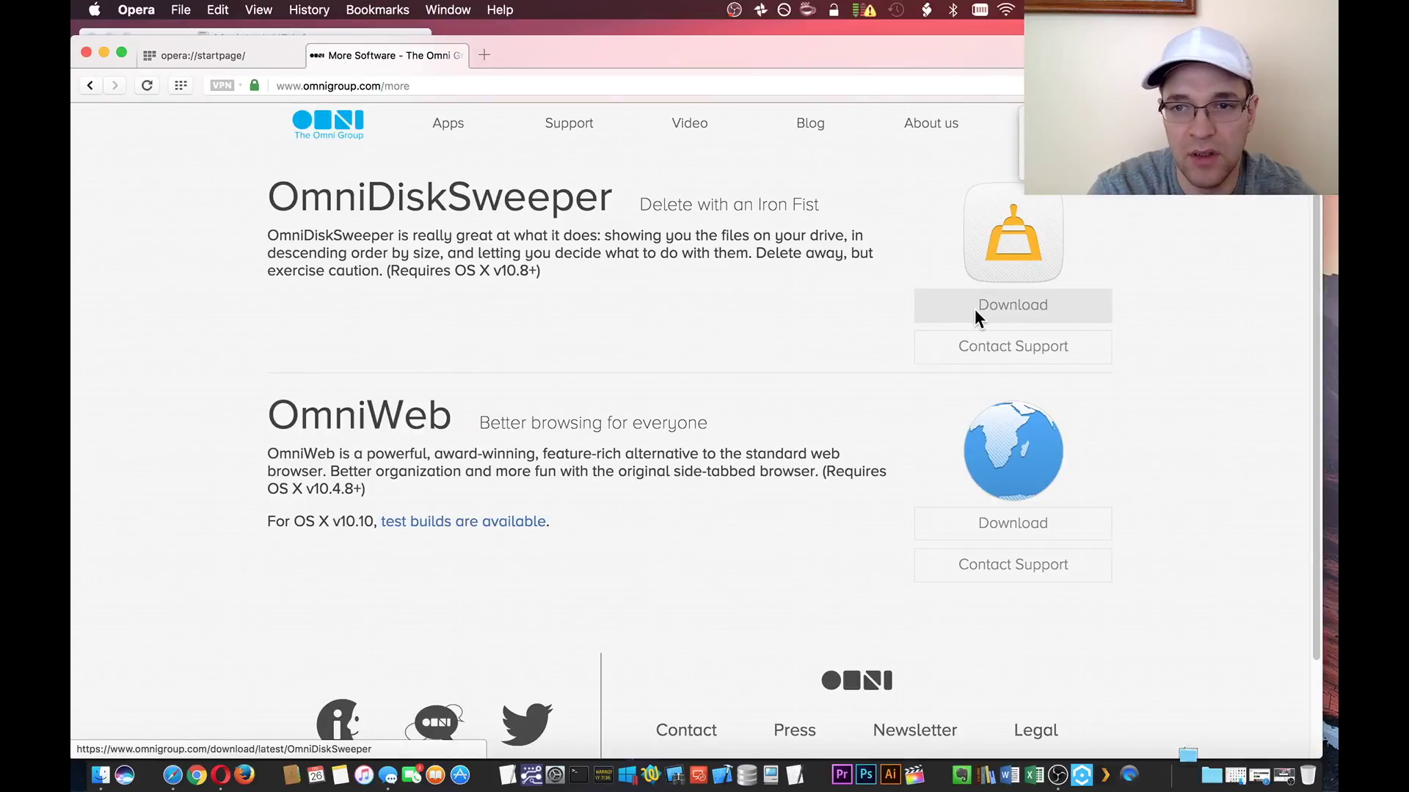
pyautogui.moveTo(932, 45); pyautogui.dragTo(566, 100)
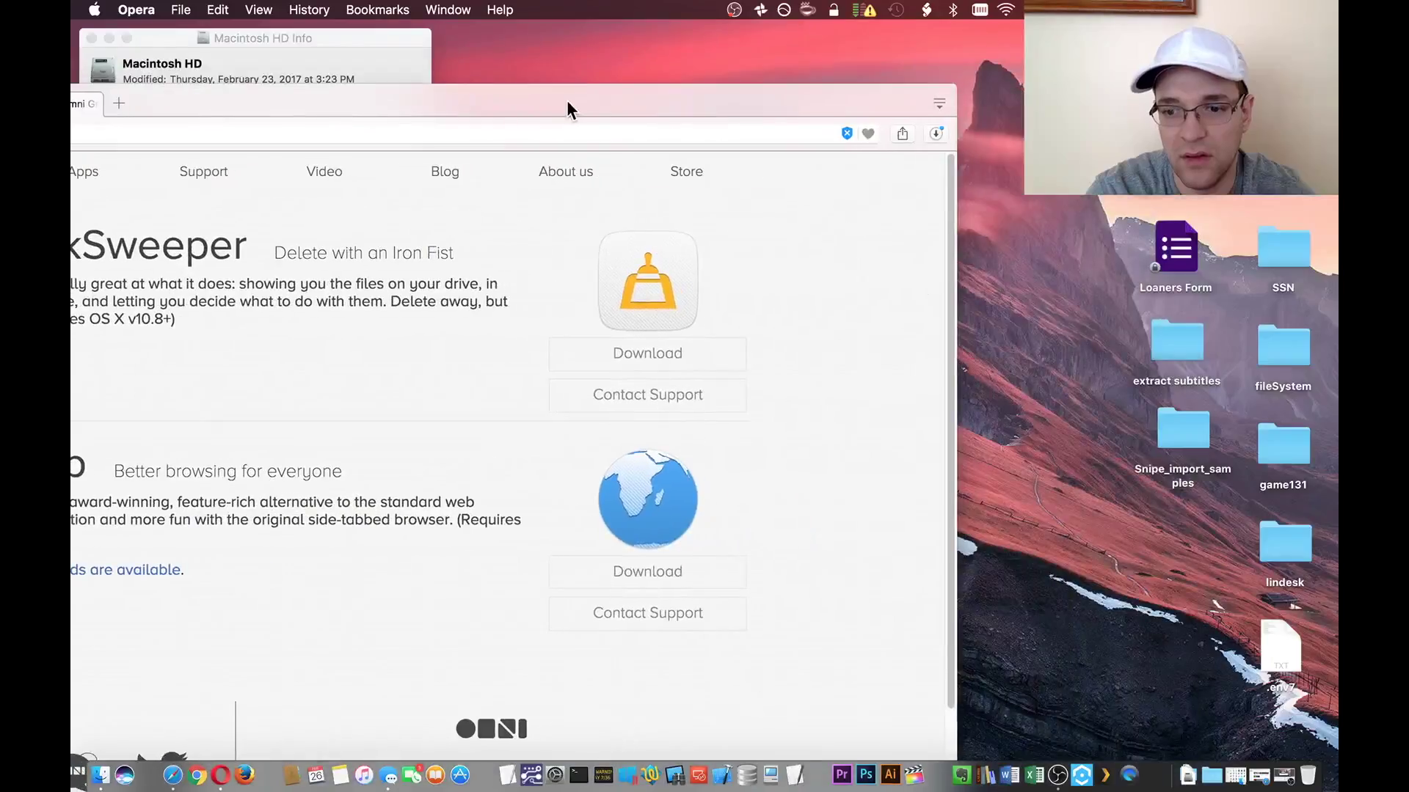
pyautogui.click(1202, 769)
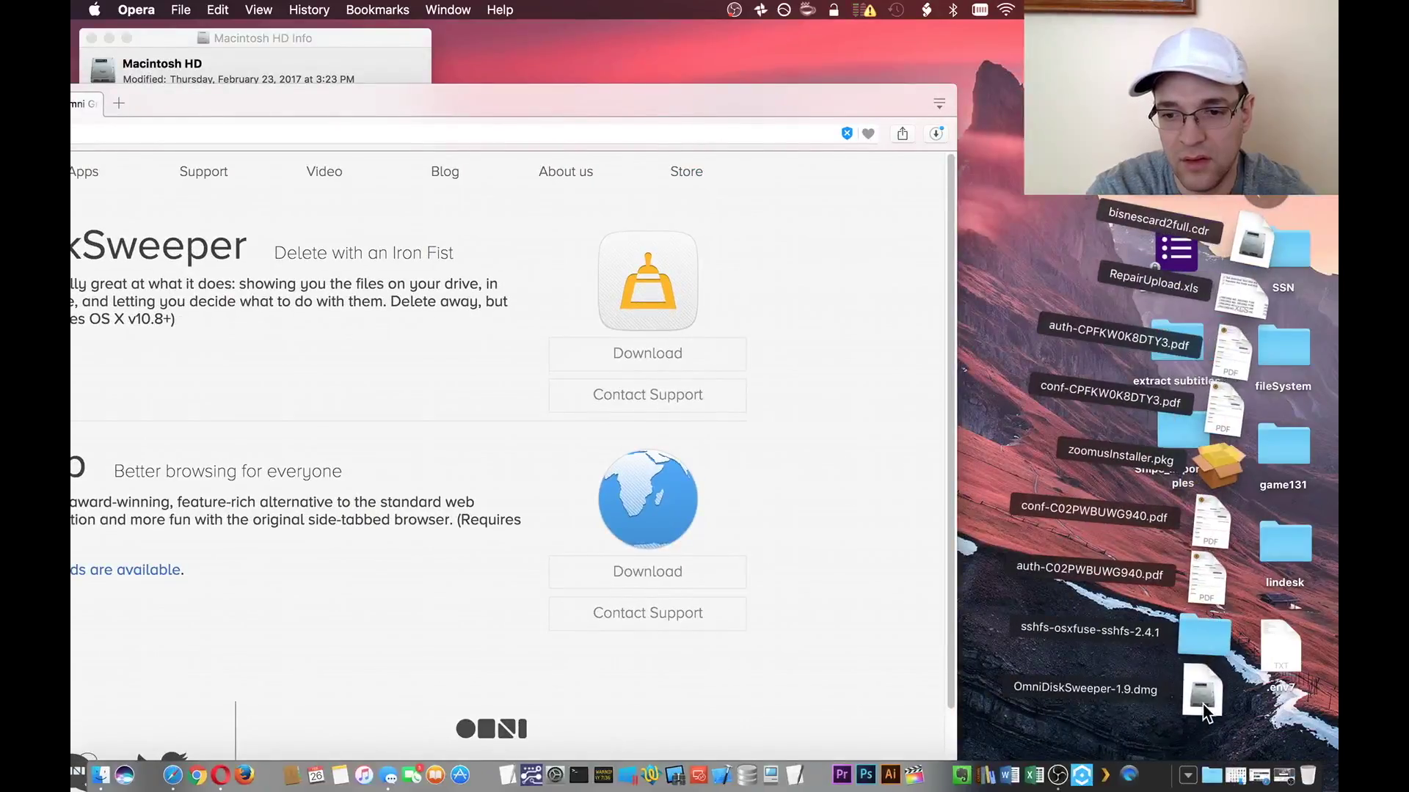
pyautogui.moveTo(1203, 686); pyautogui.dragTo(1056, 530)
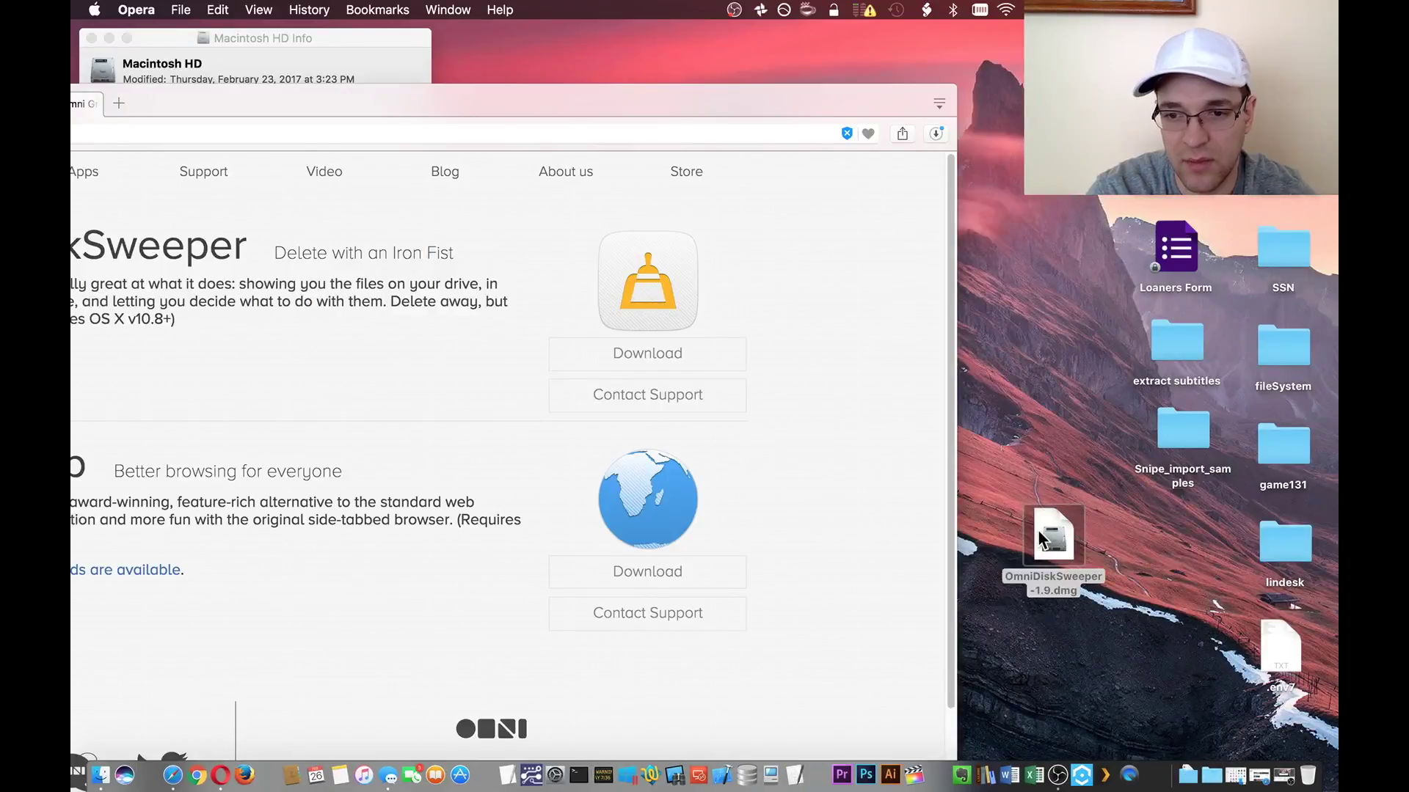
# Step: Mount the OmniDiskSweeper disk image and accept its license agreement
pyautogui.doubleClick(1038, 529)
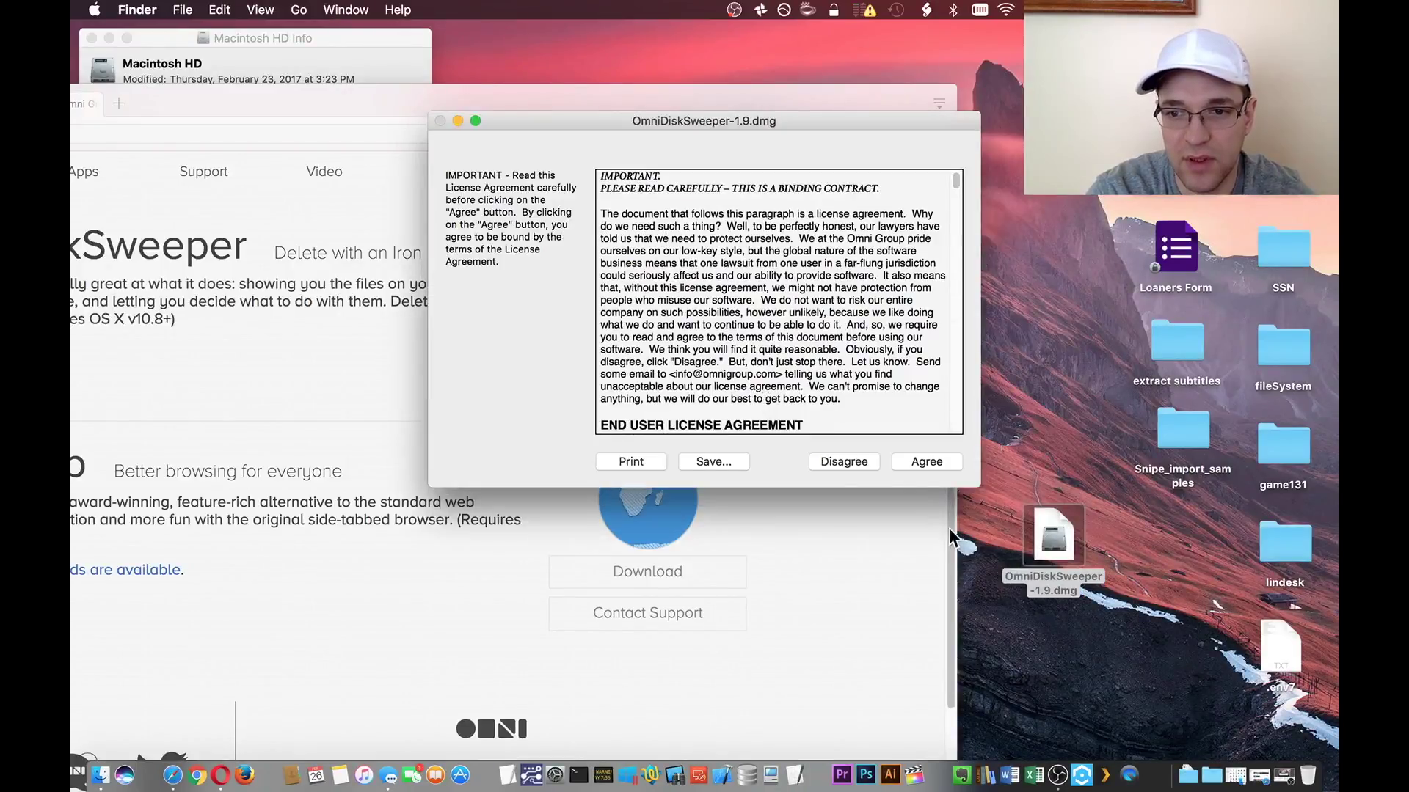
pyautogui.click(923, 460)
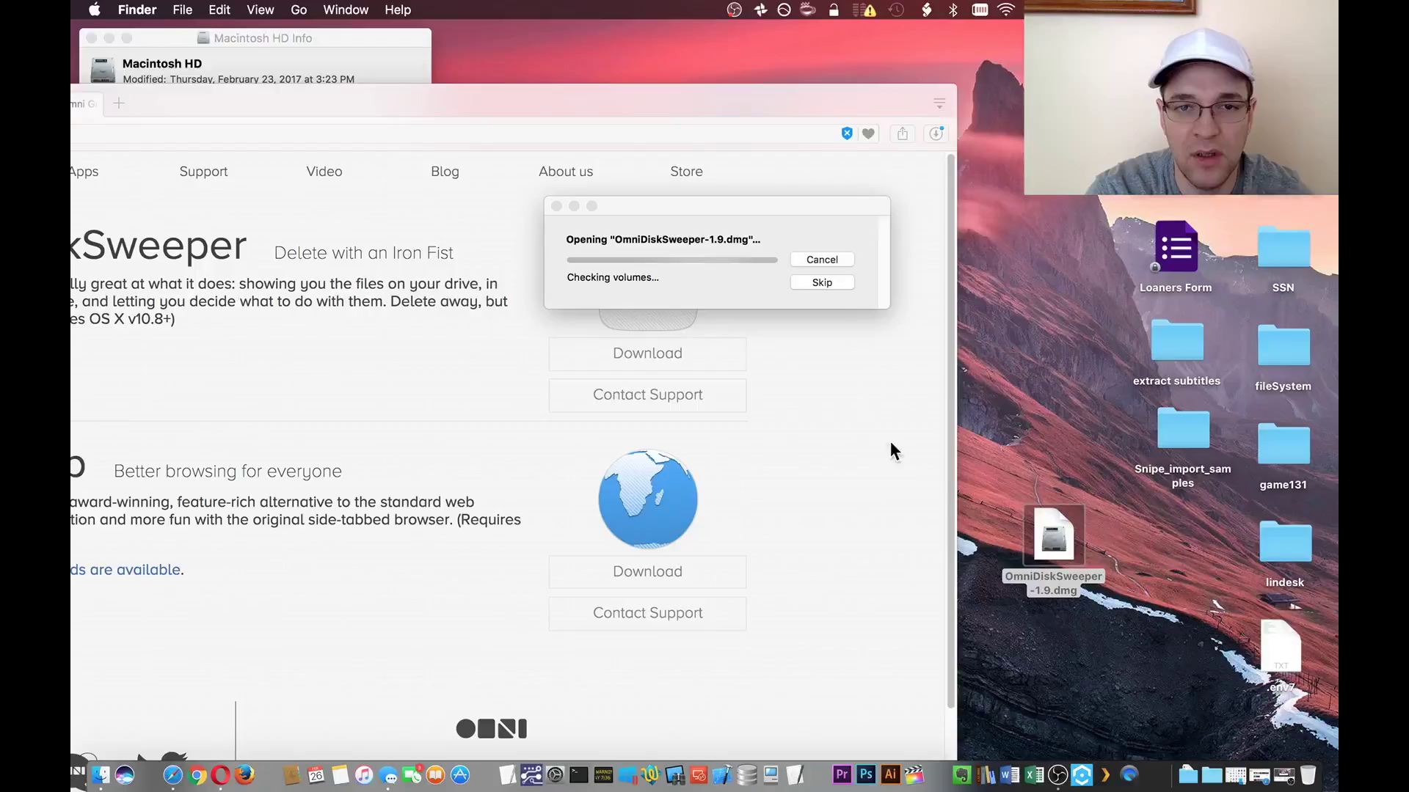
pyautogui.doubleClick(417, 98)
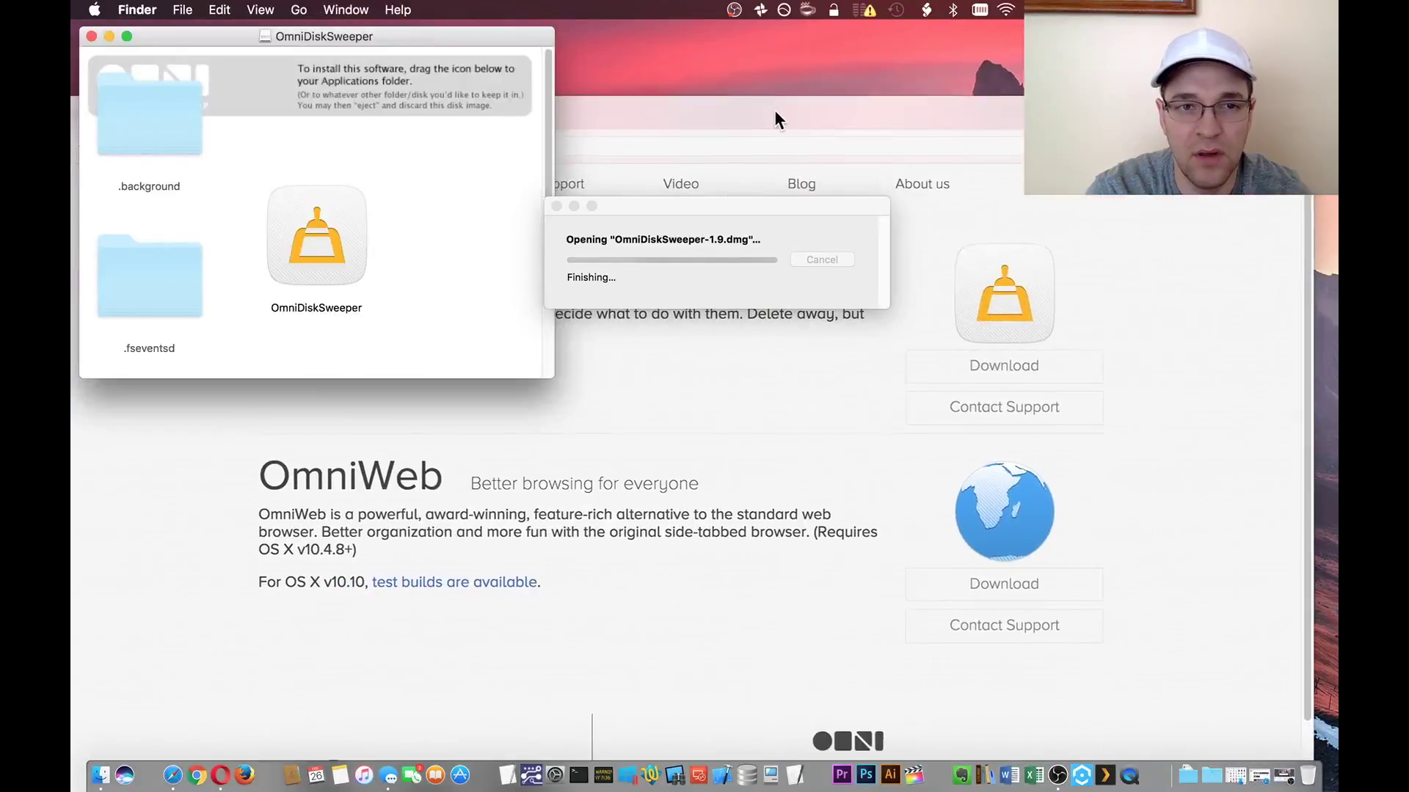
# Step: Copy the OmniDiskSweeper app from the disk image onto the desktop and close the install window
pyautogui.click(614, 147)
pyautogui.moveTo(631, 113); pyautogui.dragTo(566, 280)
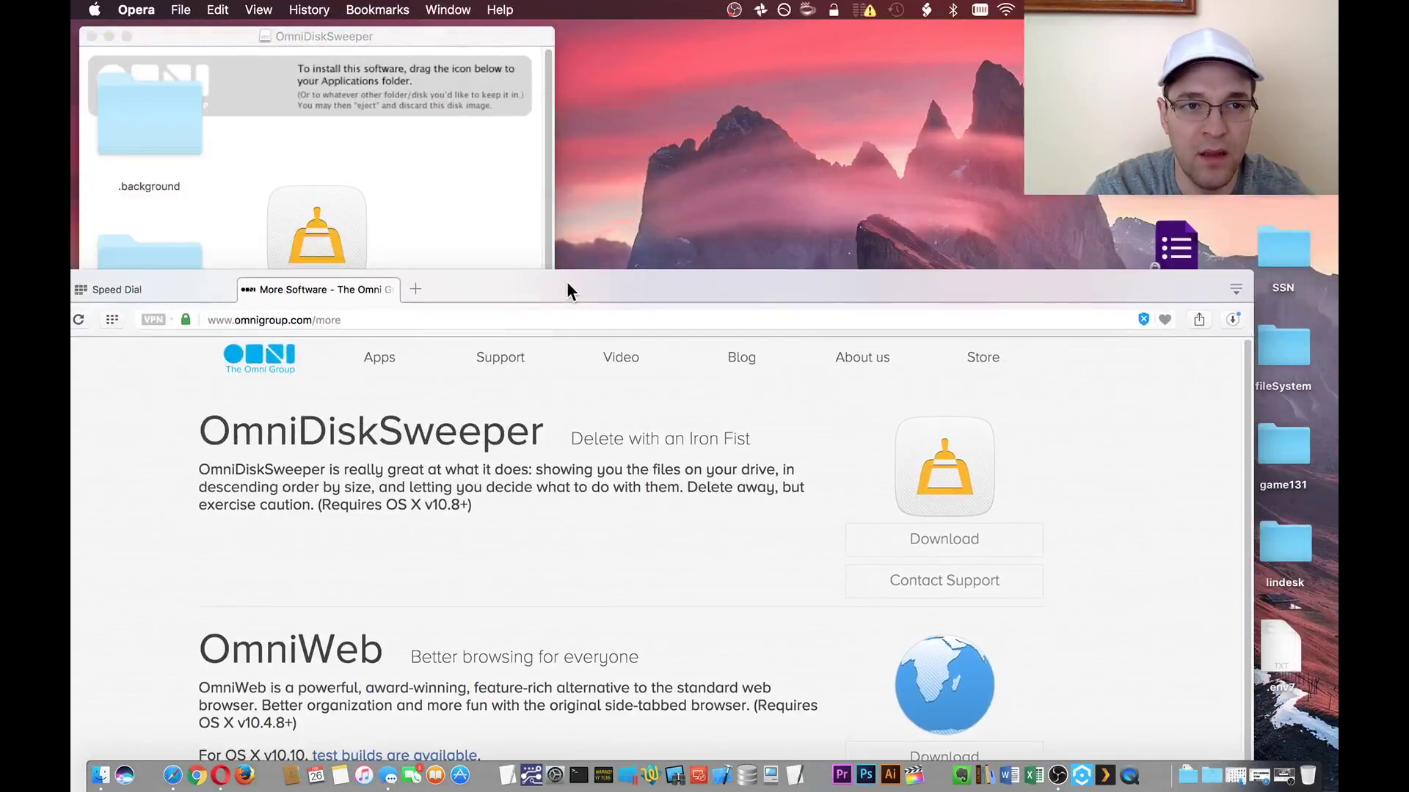
pyautogui.click(677, 199)
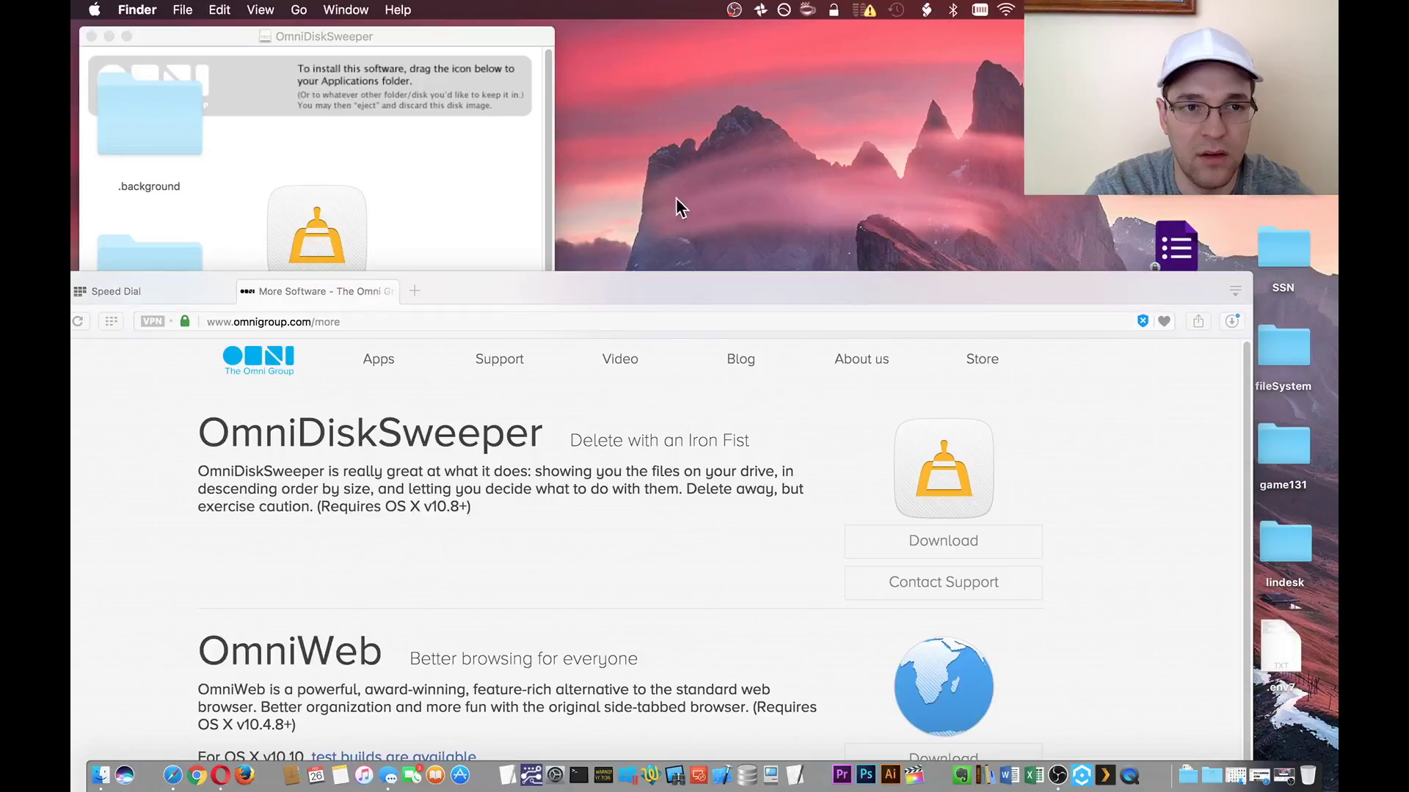
pyautogui.moveTo(341, 213); pyautogui.dragTo(825, 148)
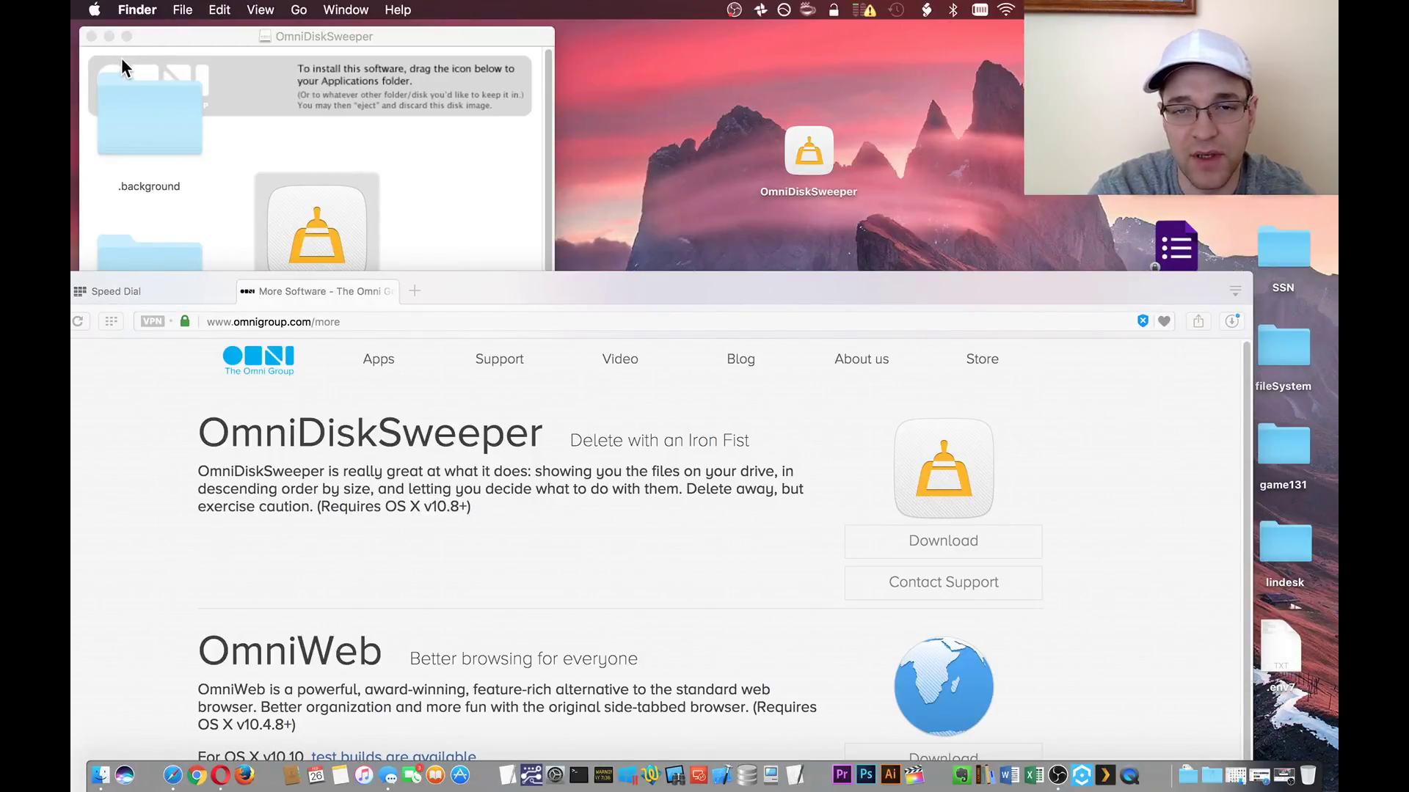
pyautogui.click(92, 35)
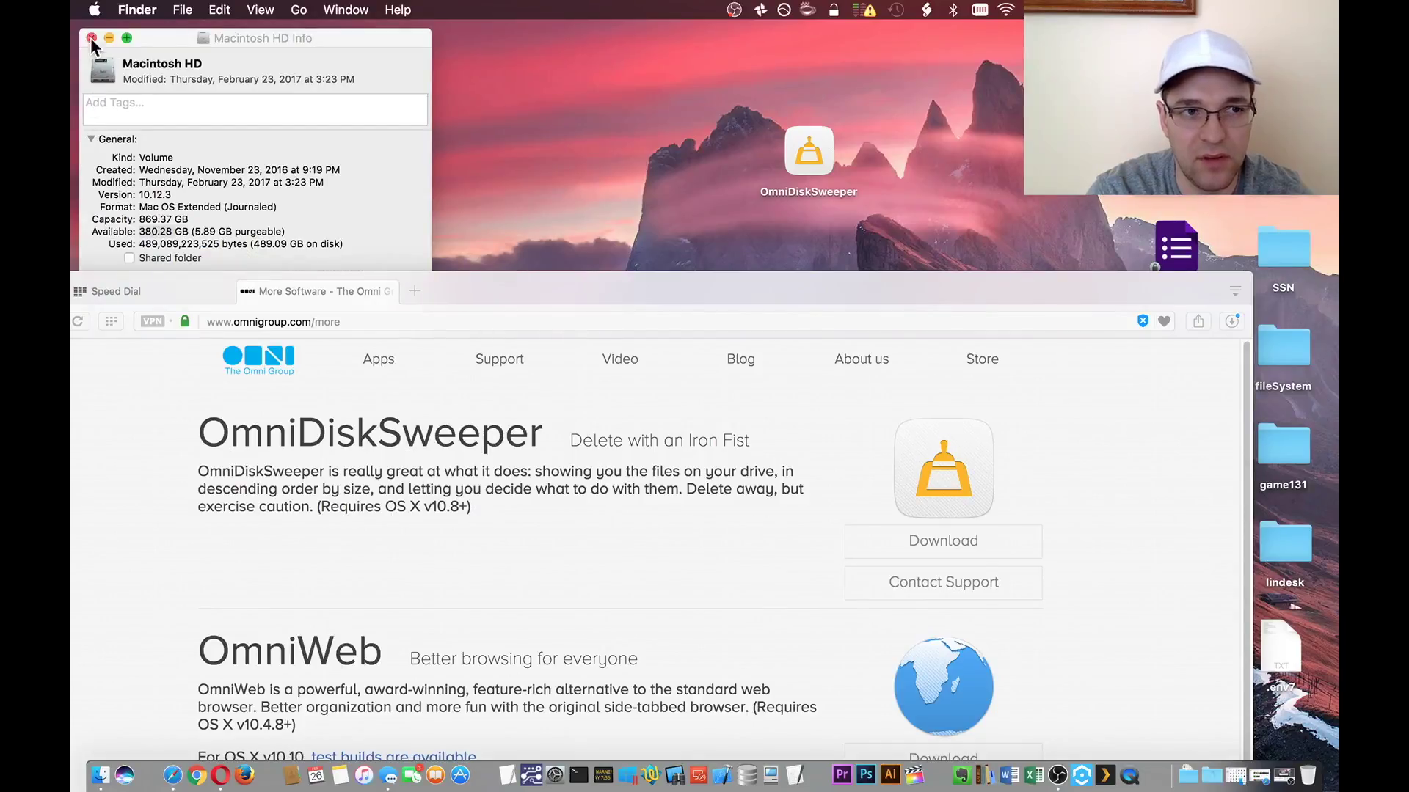
# Step: Move the Opera window aside and hide it to reveal the desktop
pyautogui.click(91, 38)
pyautogui.moveTo(544, 284); pyautogui.dragTo(622, 226)
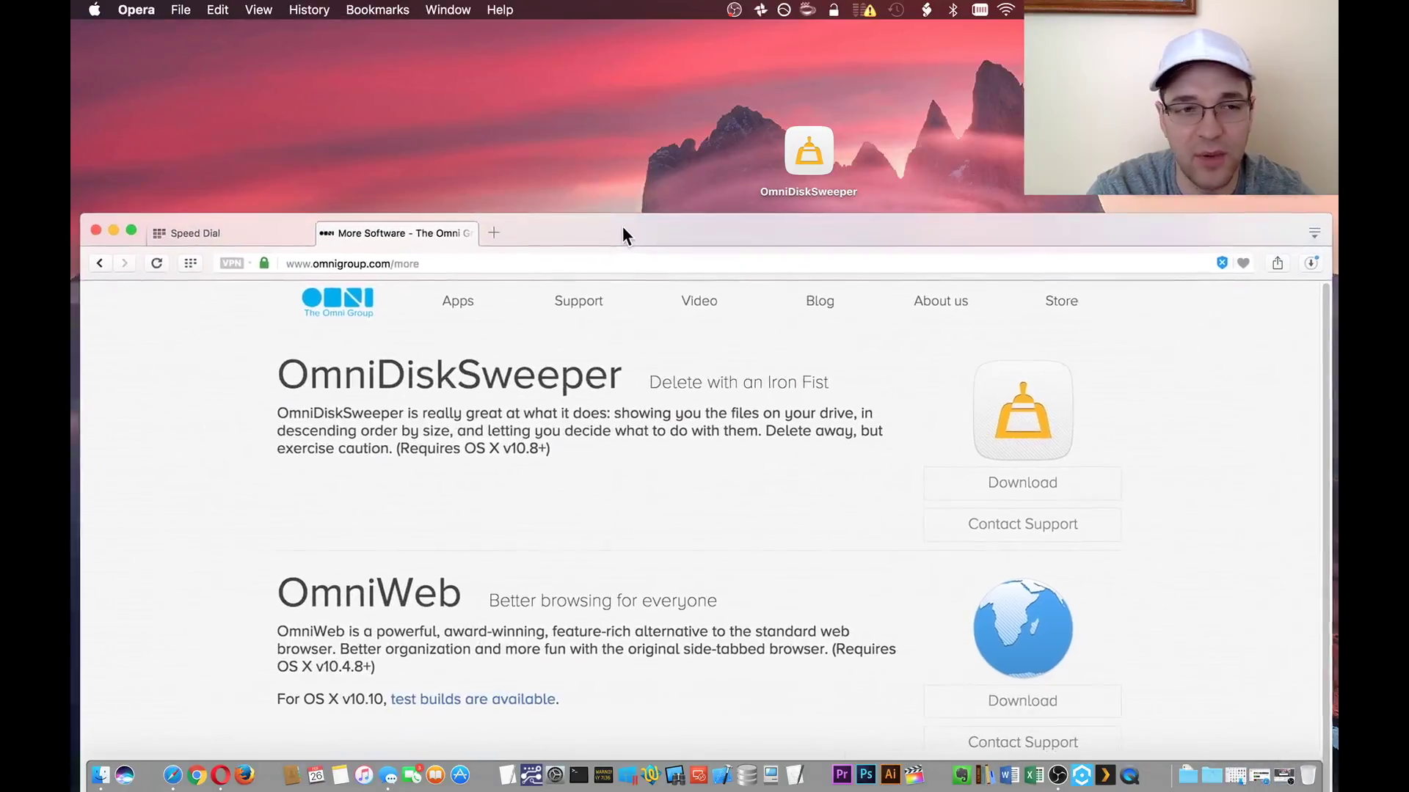
pyautogui.click(119, 232)
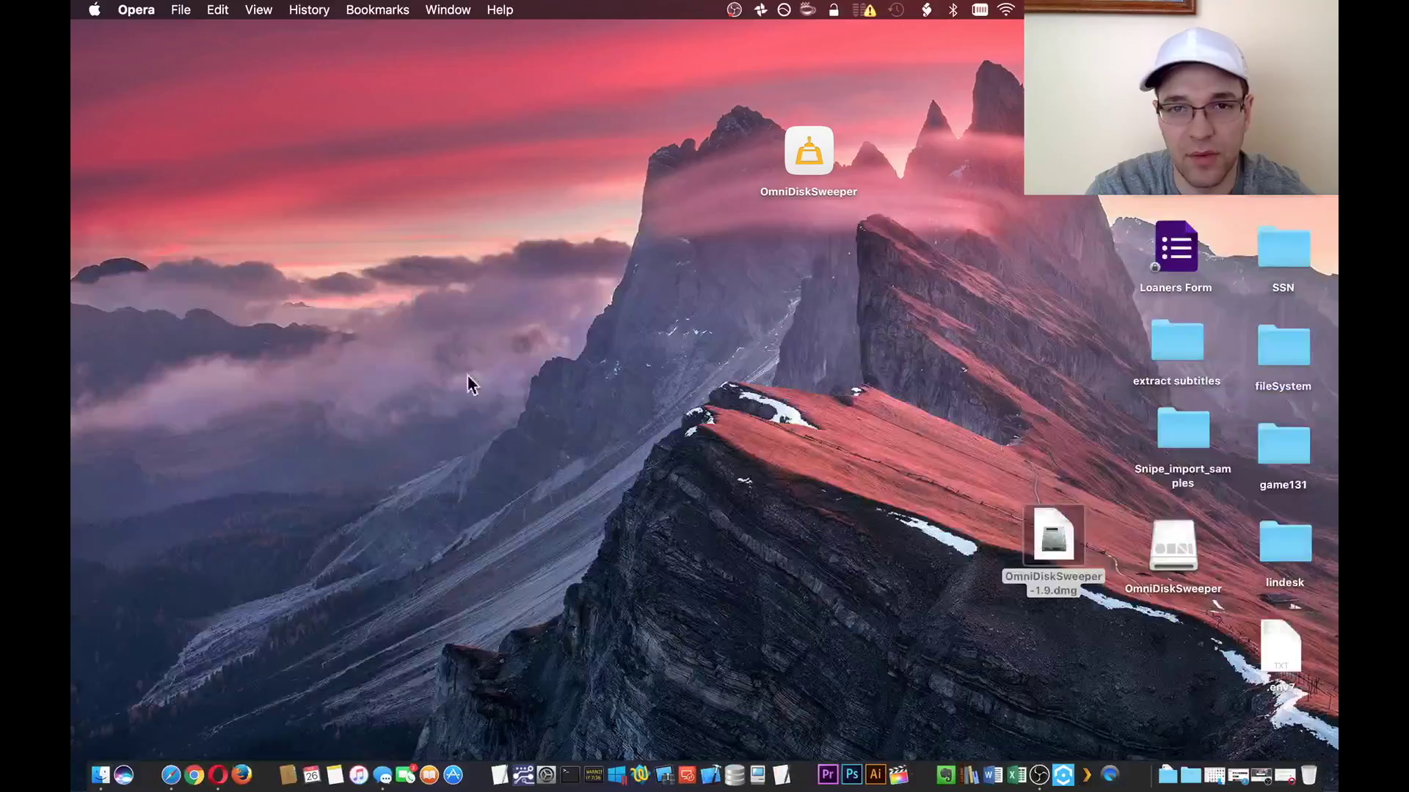
# Step: Launch OmniDiskSweeper from the desktop, allow it to open, and select Macintosh HD in the Drive List
pyautogui.doubleClick(808, 134)
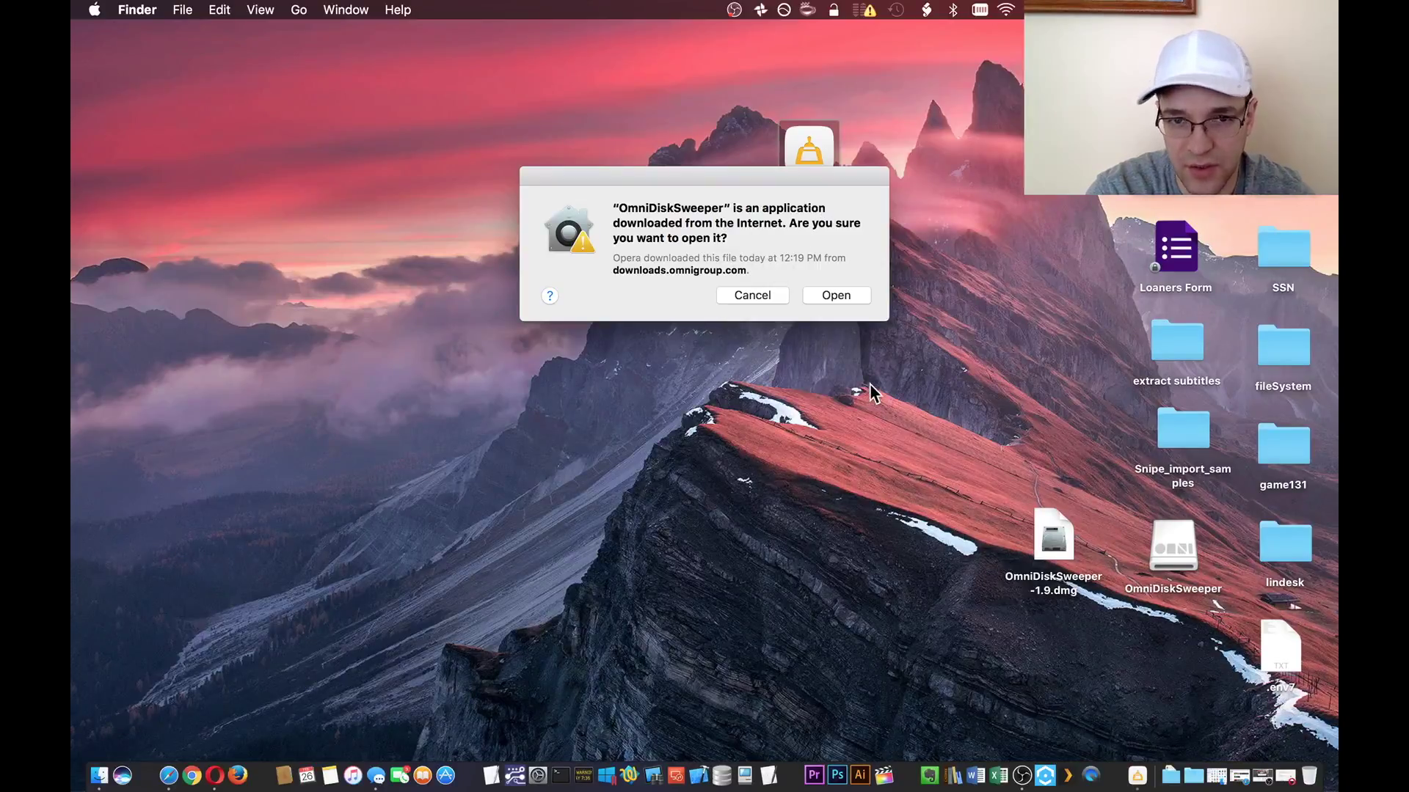
pyautogui.click(834, 296)
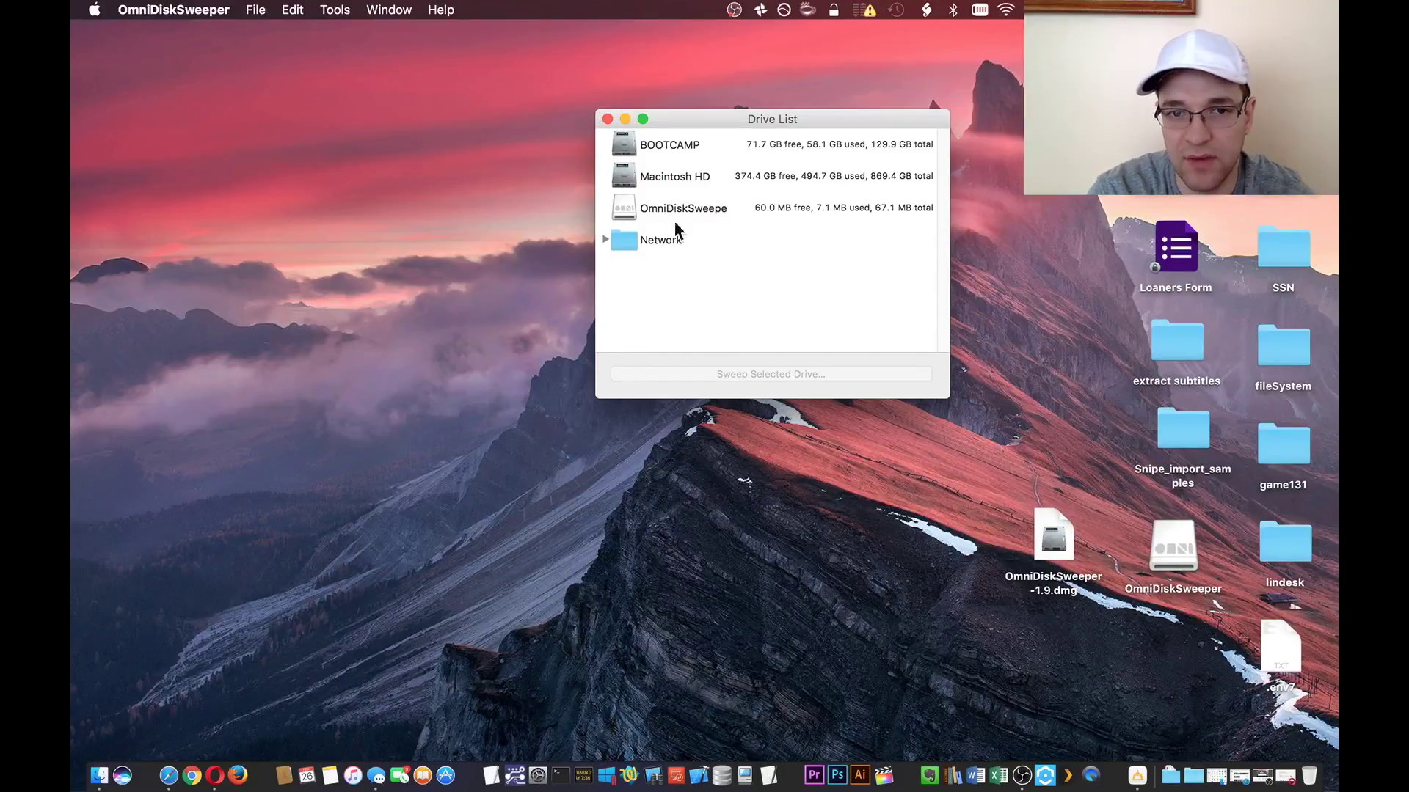
pyautogui.moveTo(1158, 557); pyautogui.dragTo(1171, 657)
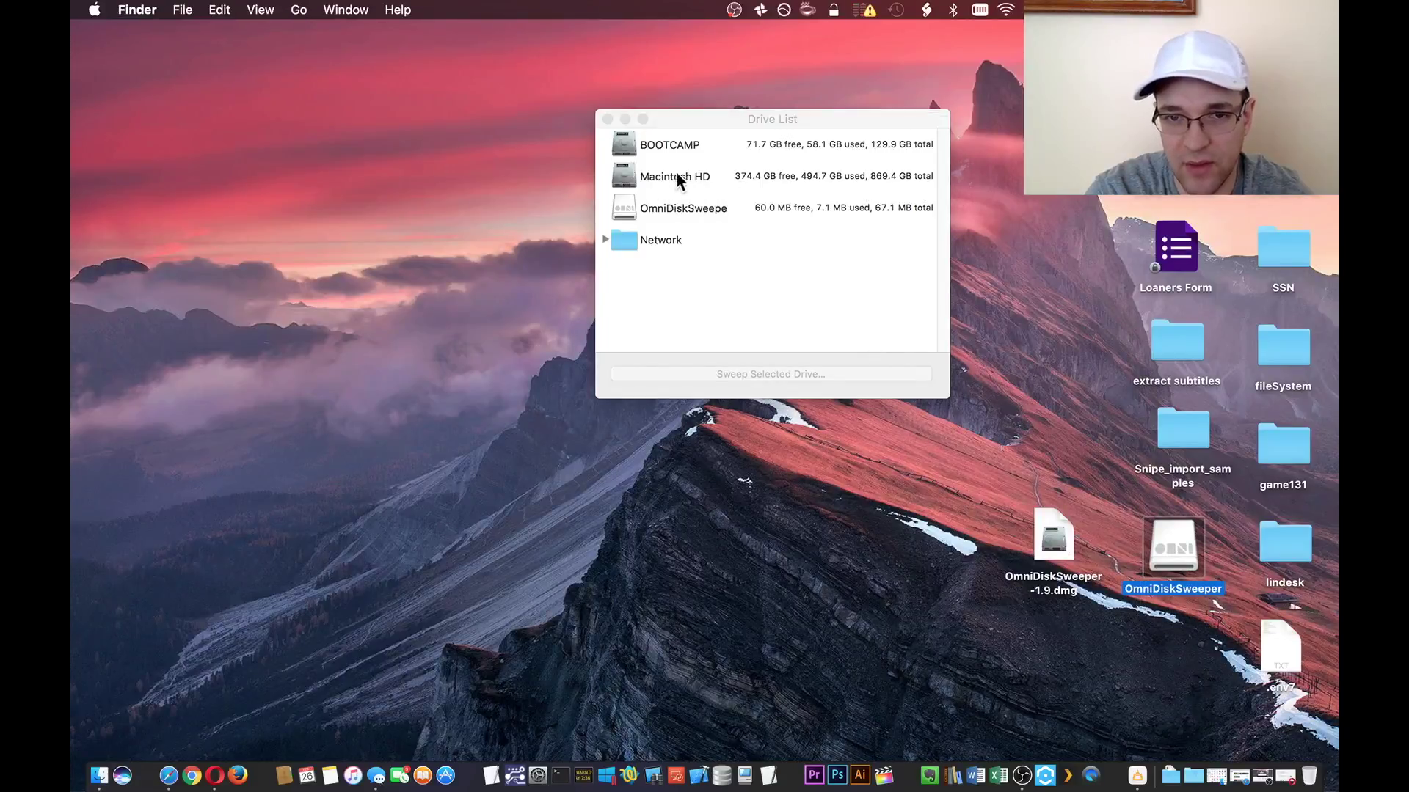
pyautogui.click(634, 175)
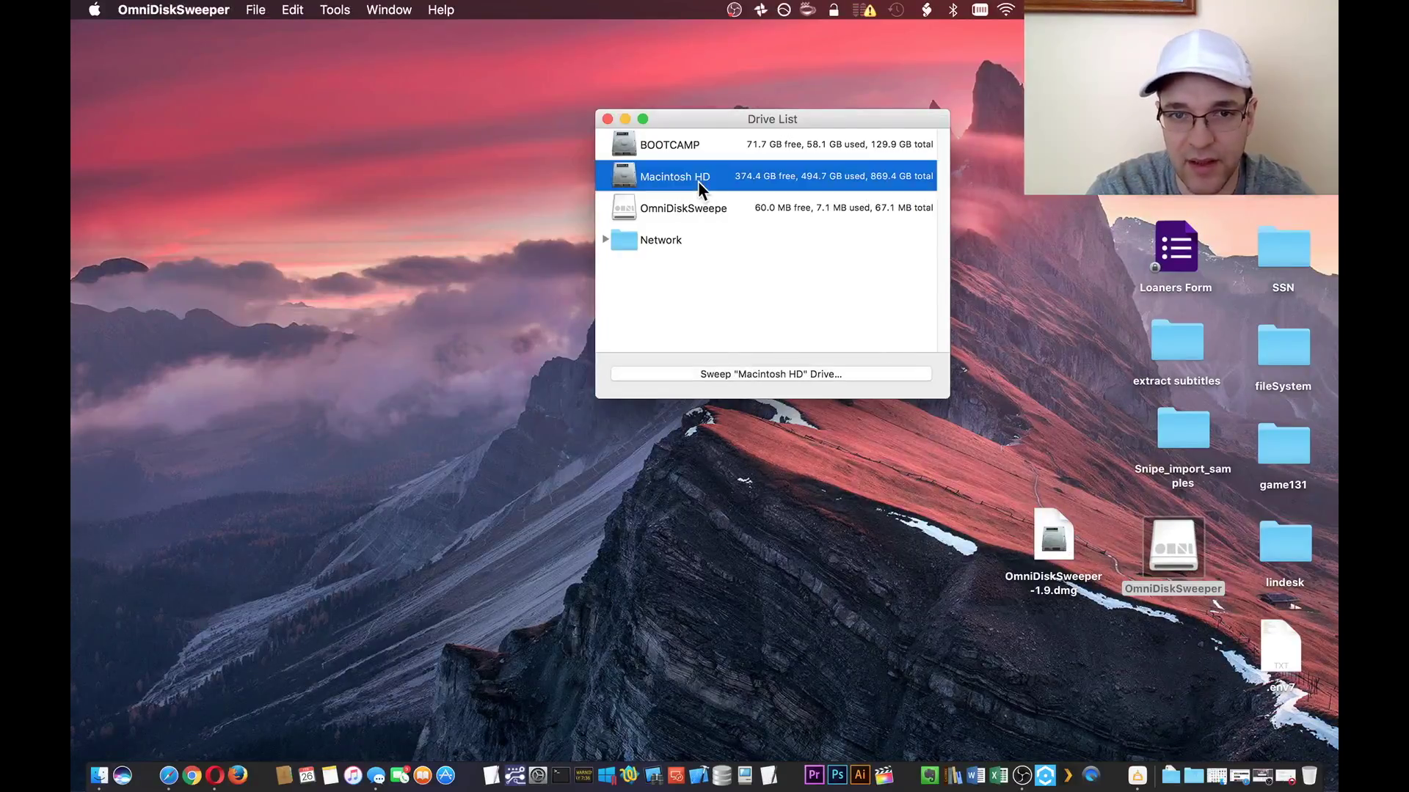
# Step: Sweep the Macintosh HD drive, moving the sizing window up and left while it runs
pyautogui.click(738, 373)
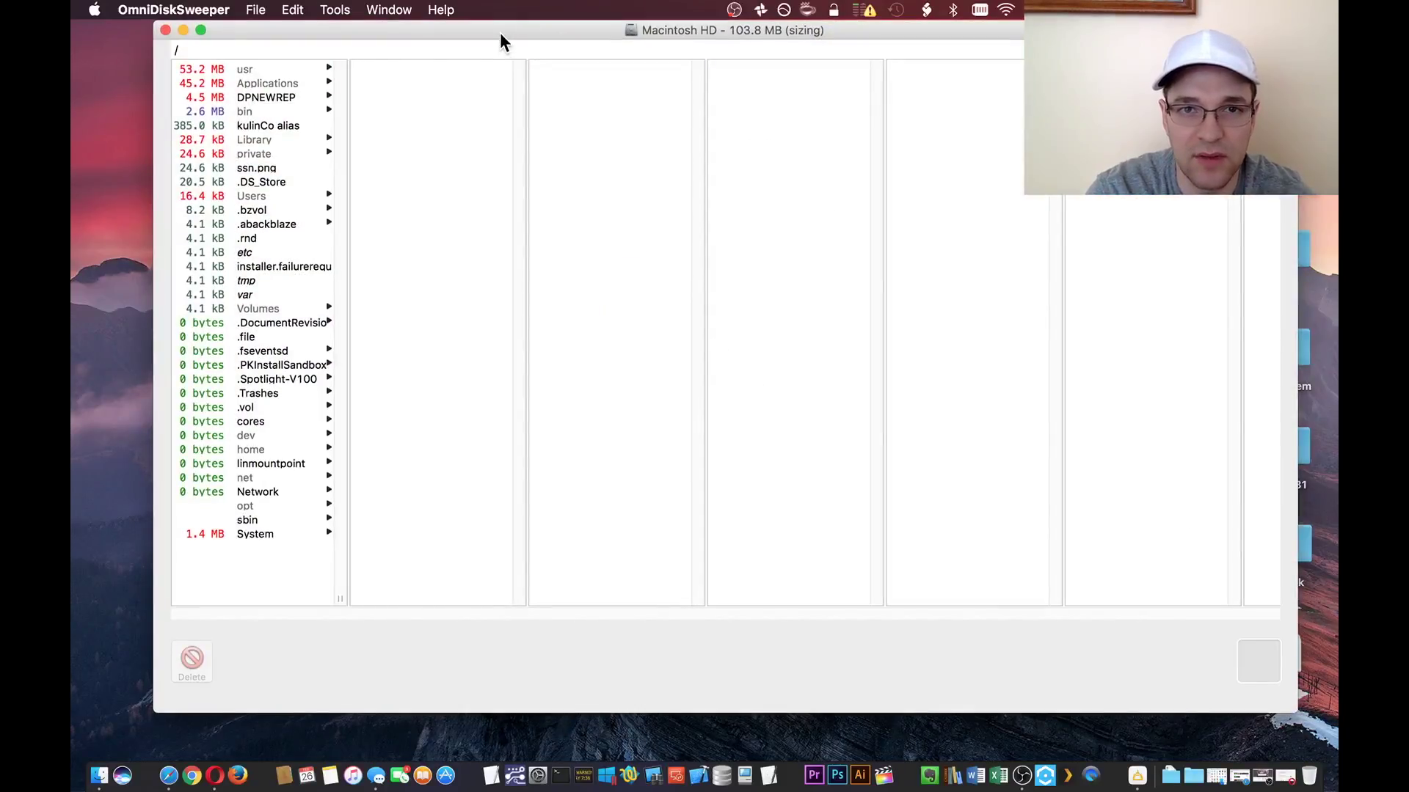
pyautogui.moveTo(500, 33); pyautogui.dragTo(486, 58)
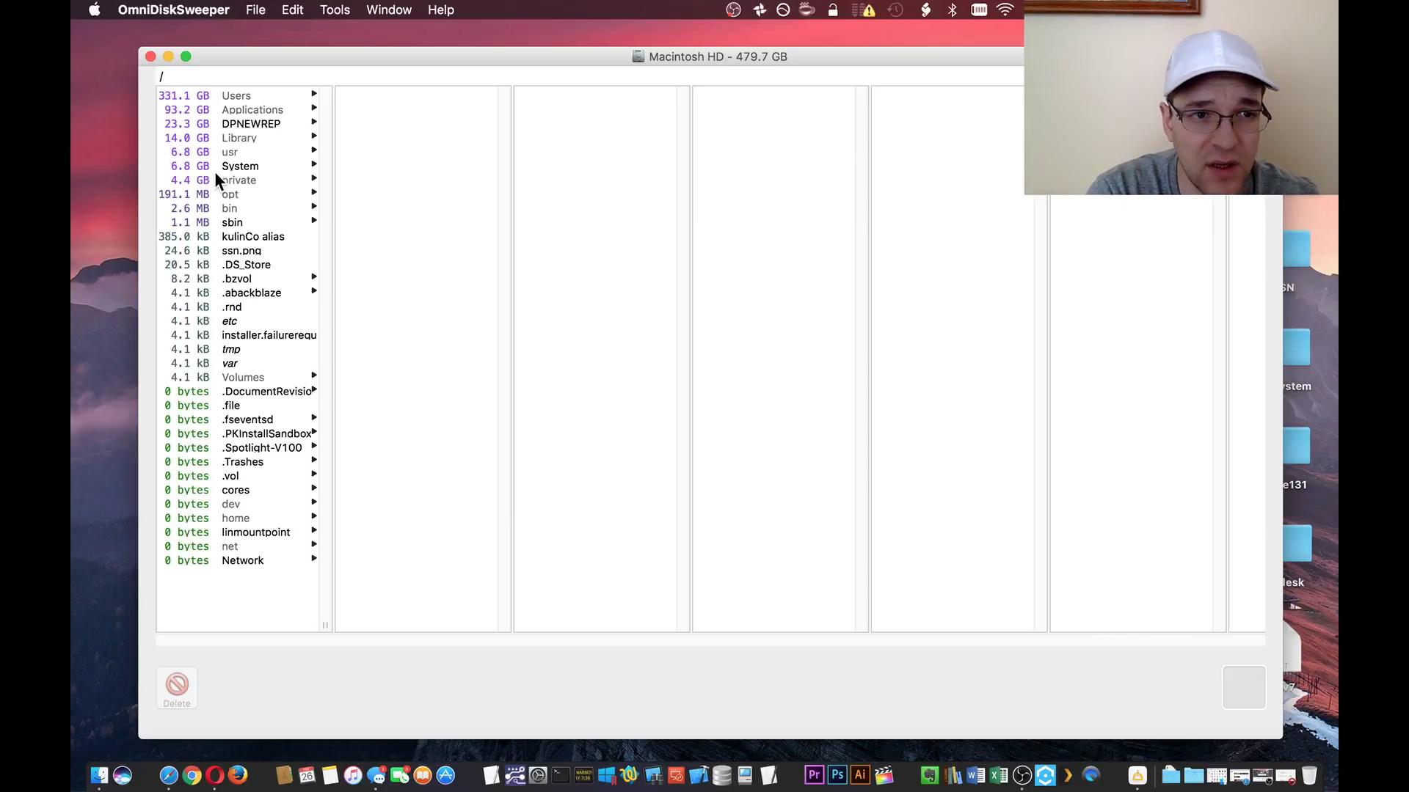
# Step: Browse Users › home folder › Documents › Parallels in the column view
pyautogui.click(204, 96)
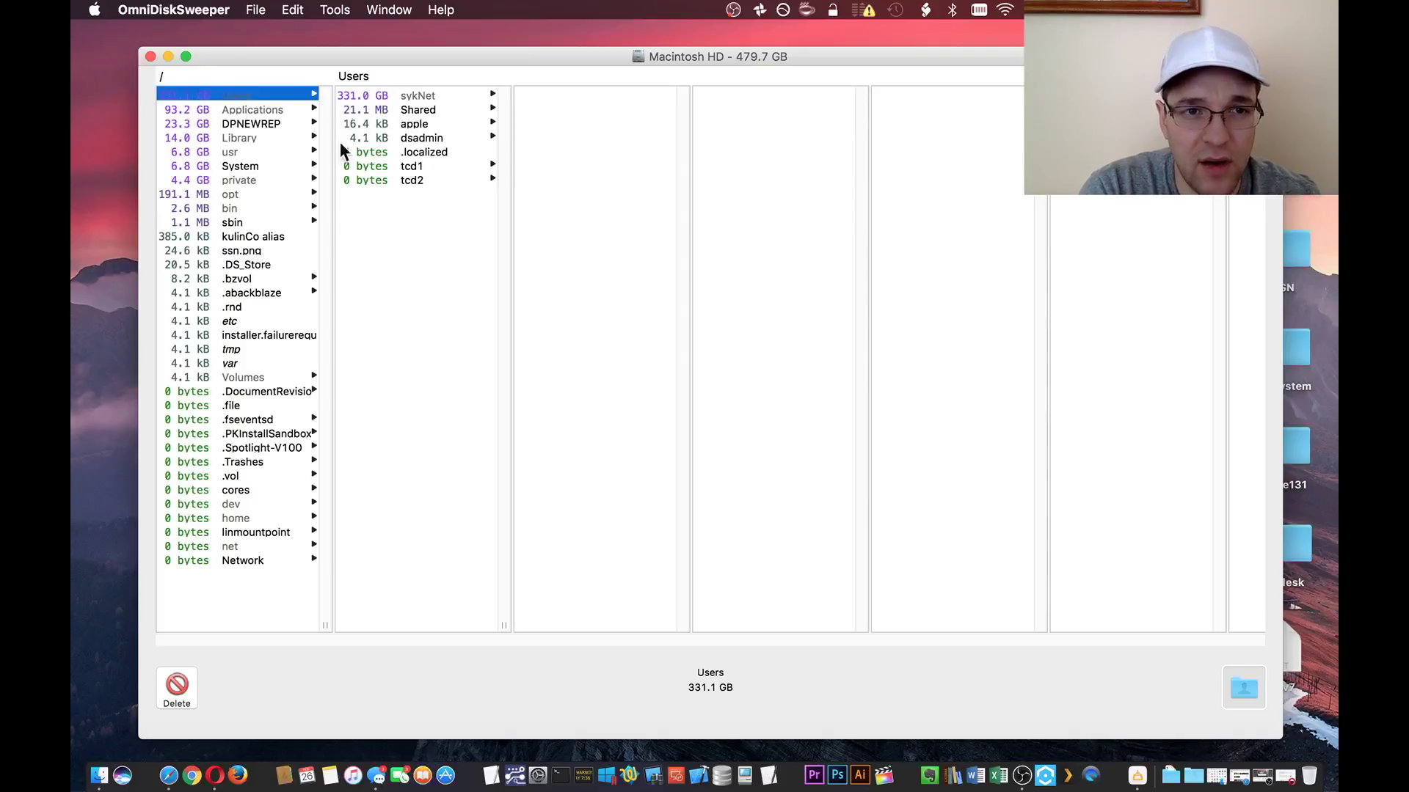
pyautogui.click(358, 100)
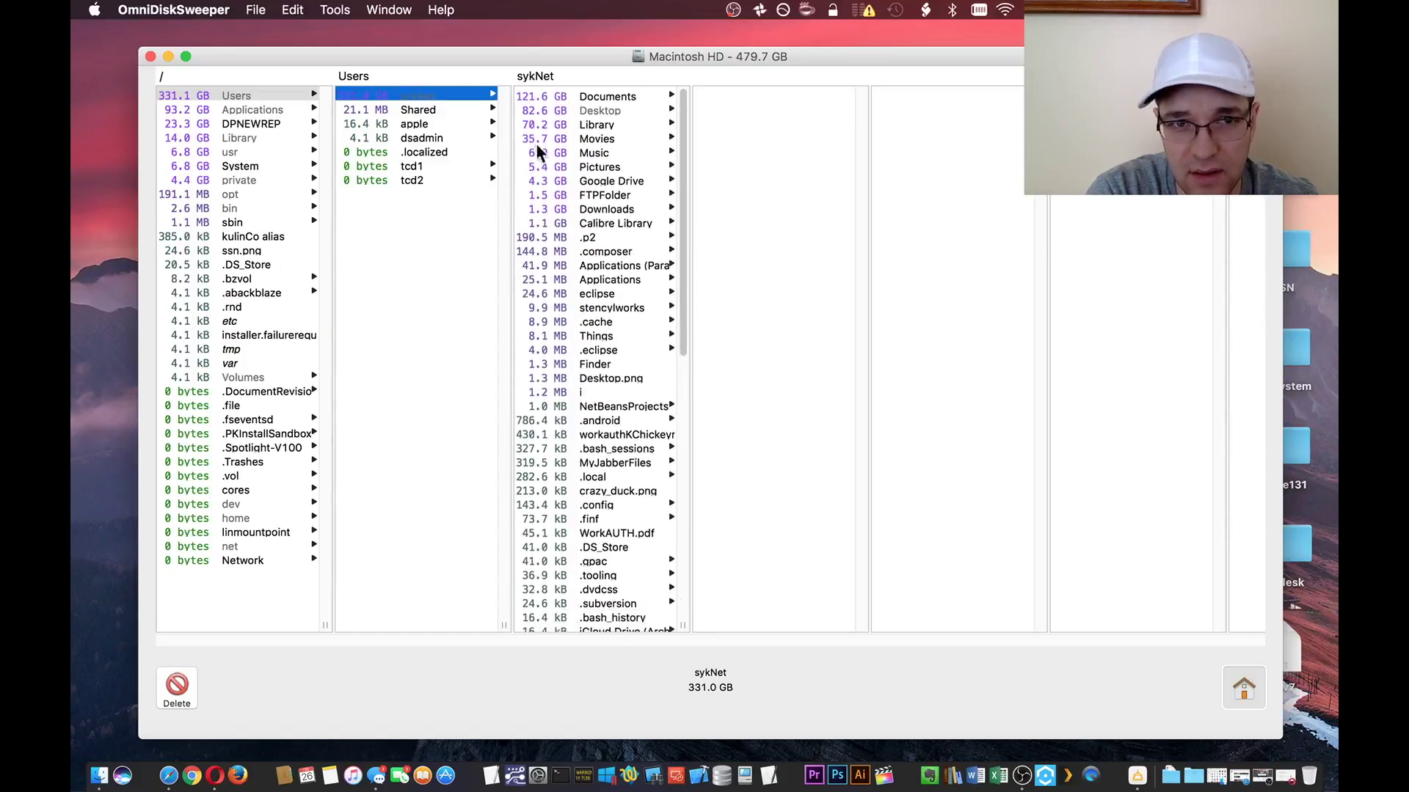
pyautogui.click(603, 98)
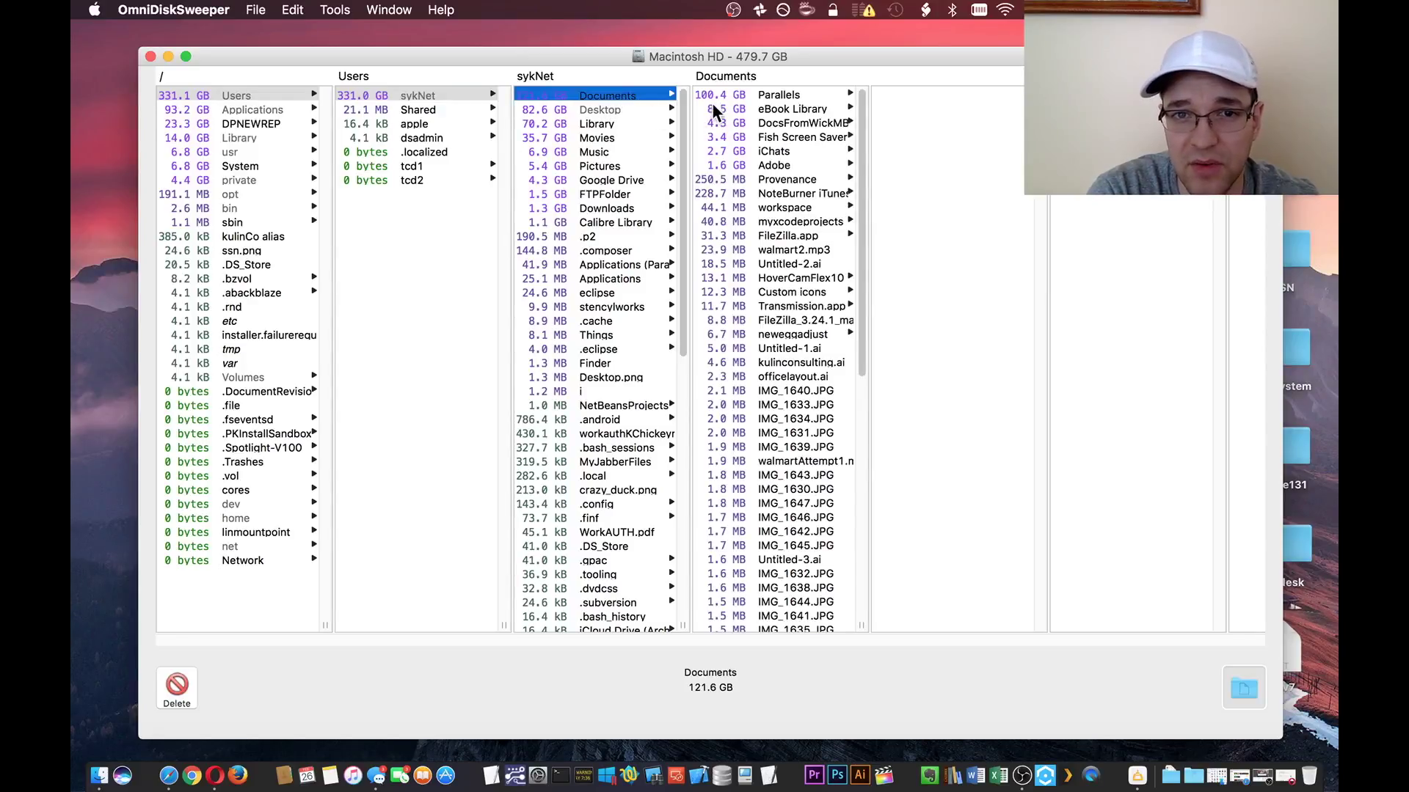
pyautogui.click(776, 94)
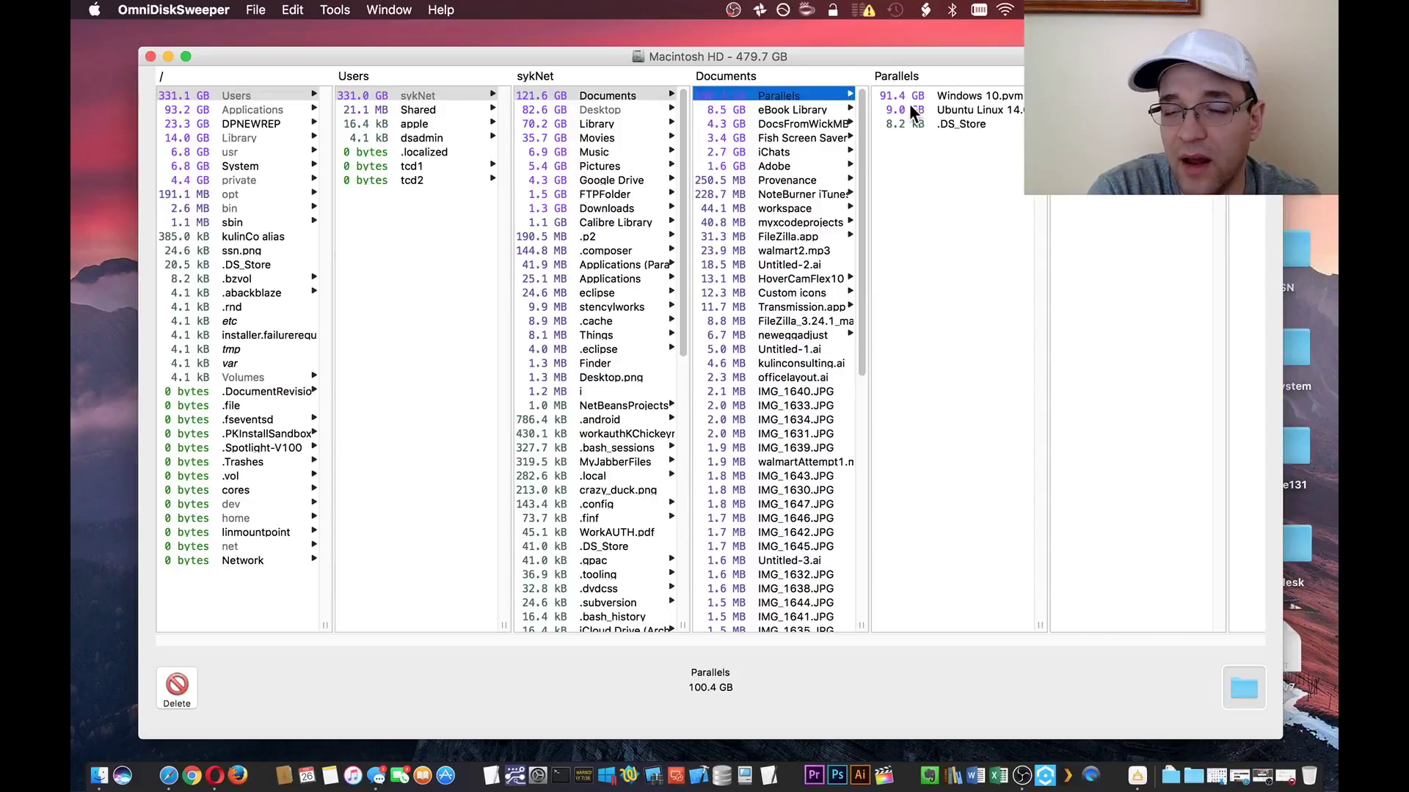
# Step: Switch to the home folder's Desktop and view its 73.9 GB fileSystem folder
pyautogui.click(567, 116)
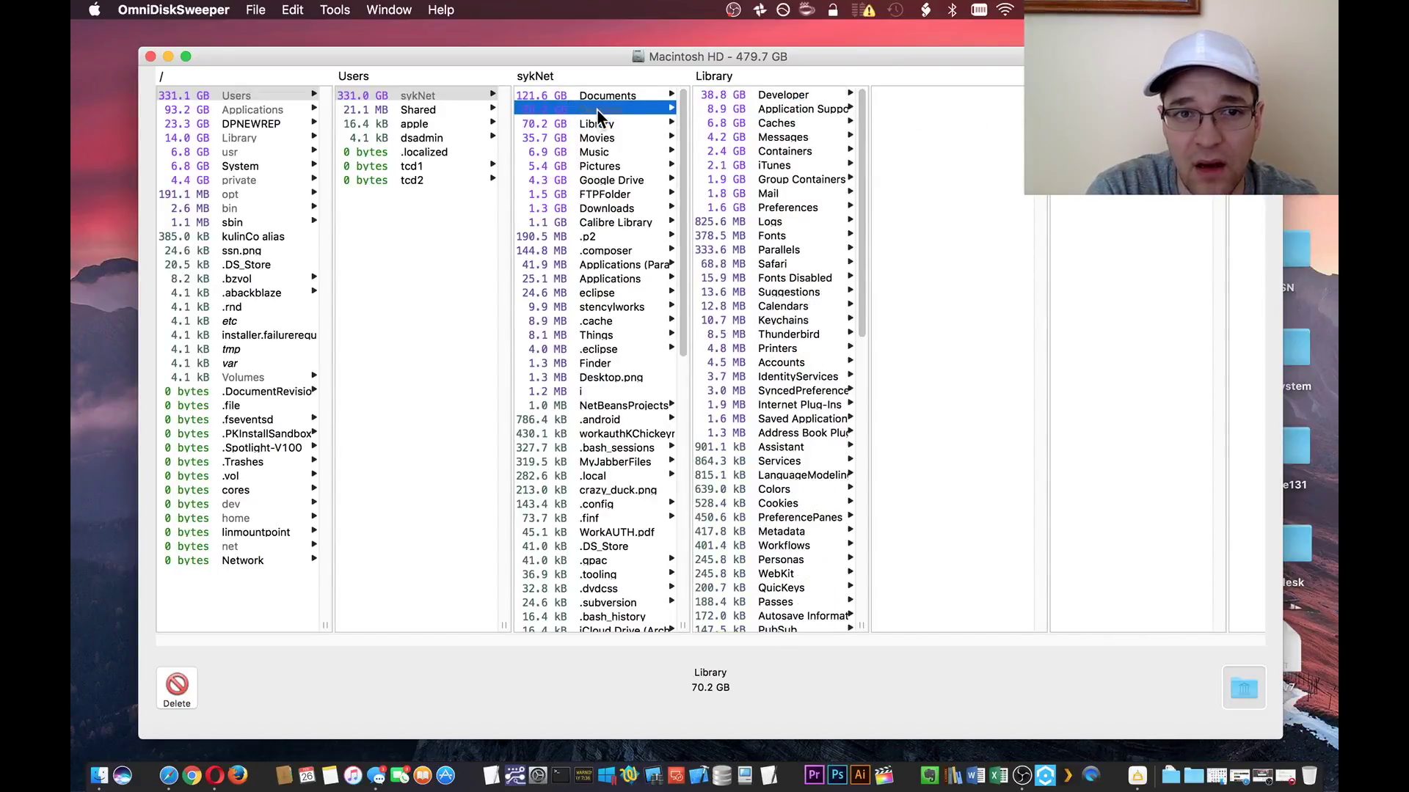
pyautogui.click(596, 109)
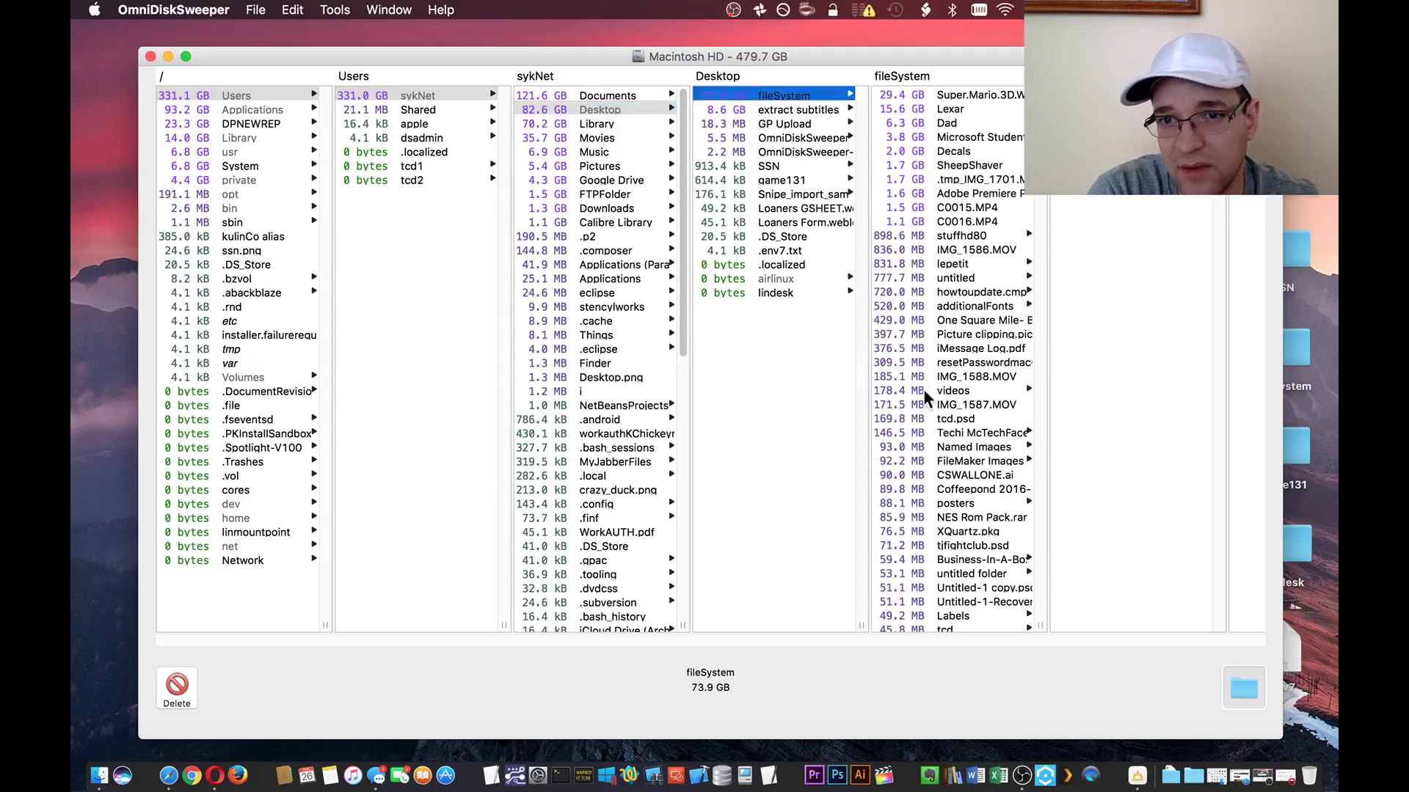
pyautogui.scroll(-2, 946, 103)
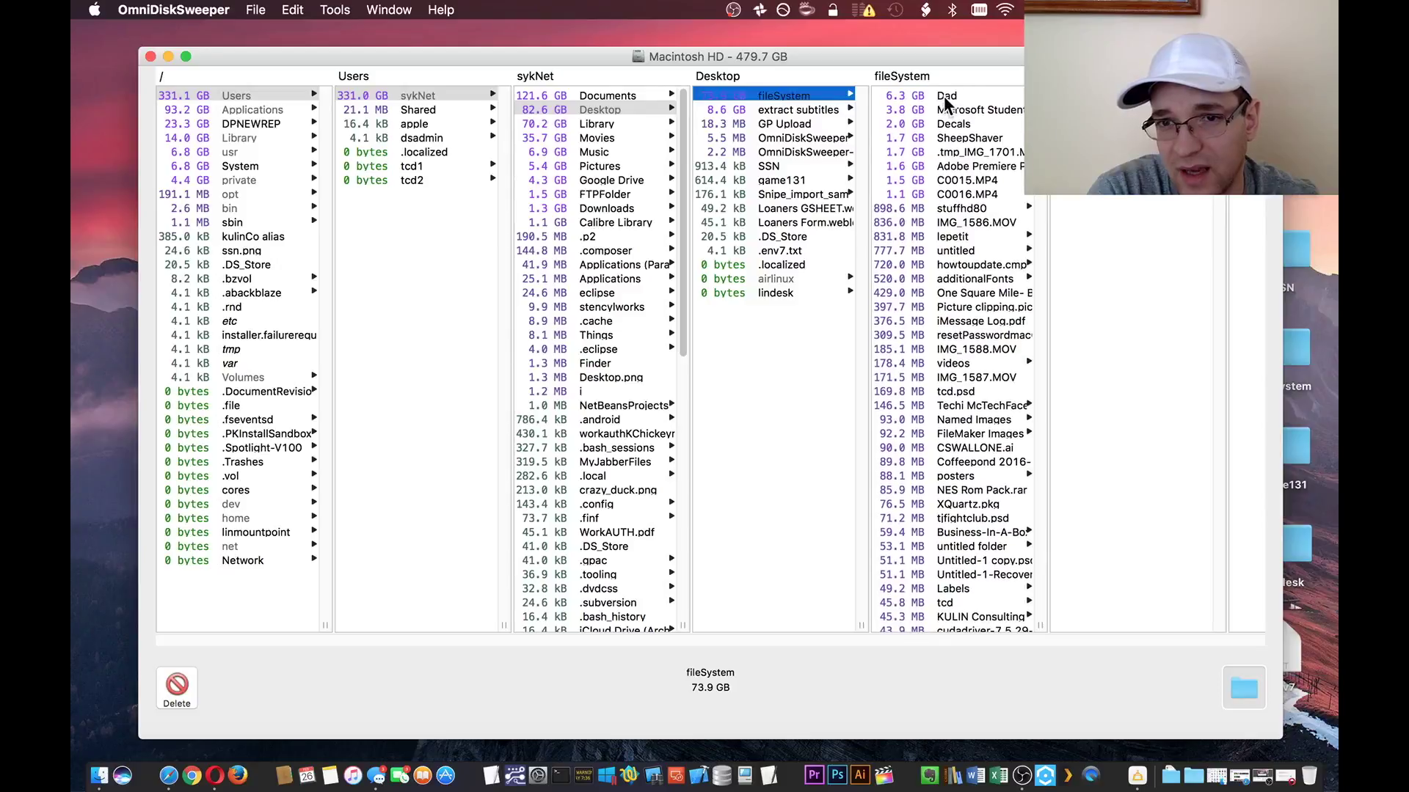
pyautogui.scroll(2, 946, 103)
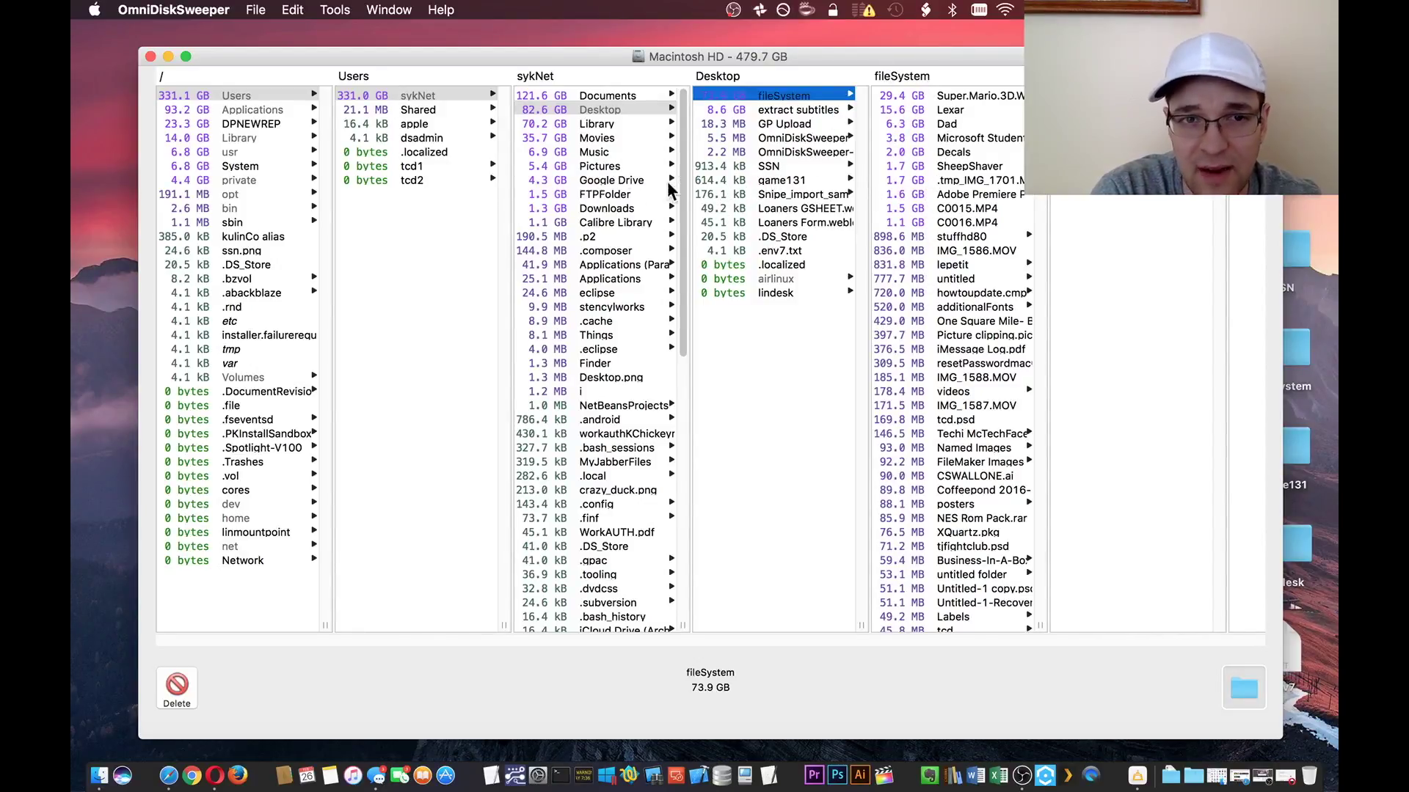
# Step: Open the home folder's Library, Developer, then Application Support (8.9 GB, Steam largest at 5.8 GB)
pyautogui.click(539, 125)
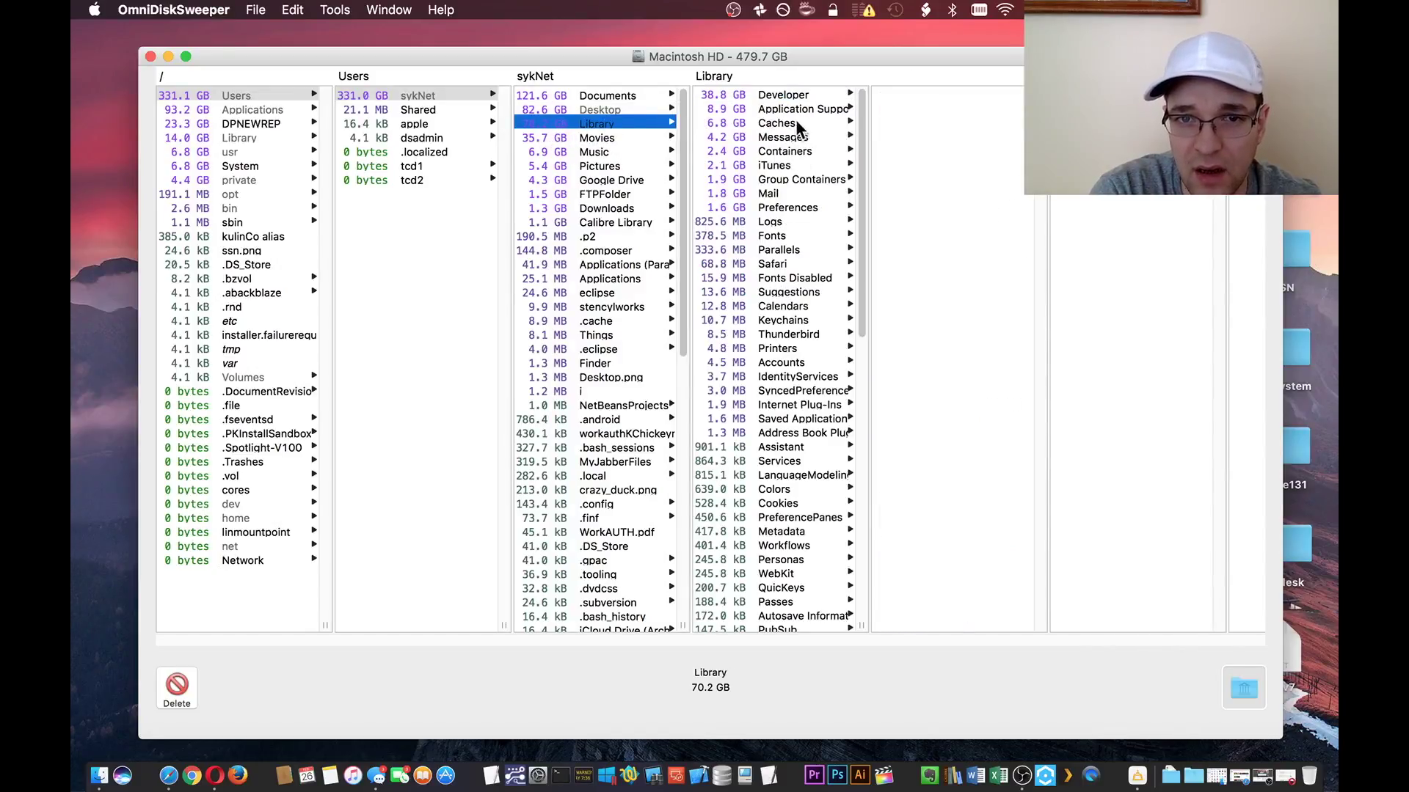
pyautogui.click(736, 97)
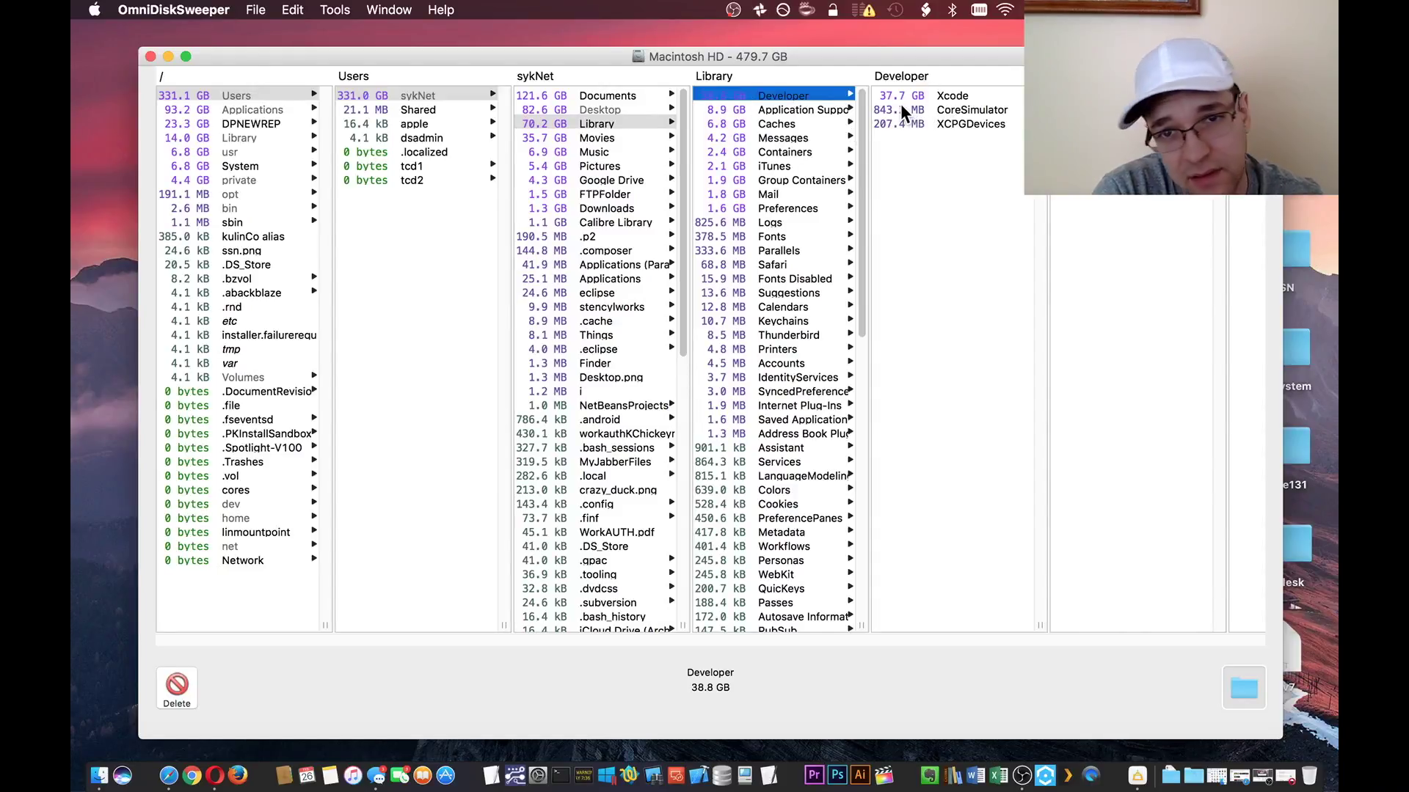
pyautogui.click(793, 110)
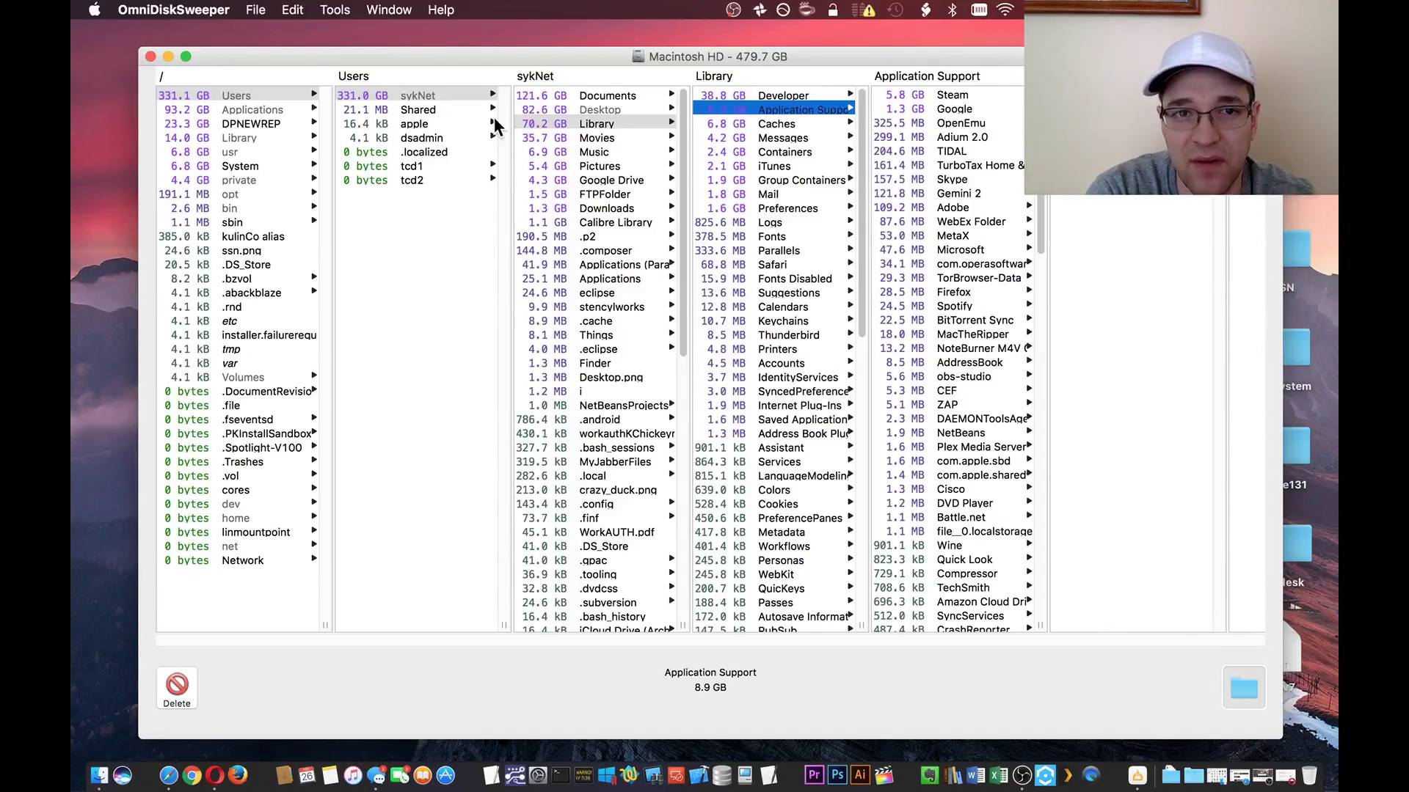
pyautogui.moveTo(423, 49); pyautogui.dragTo(403, 40)
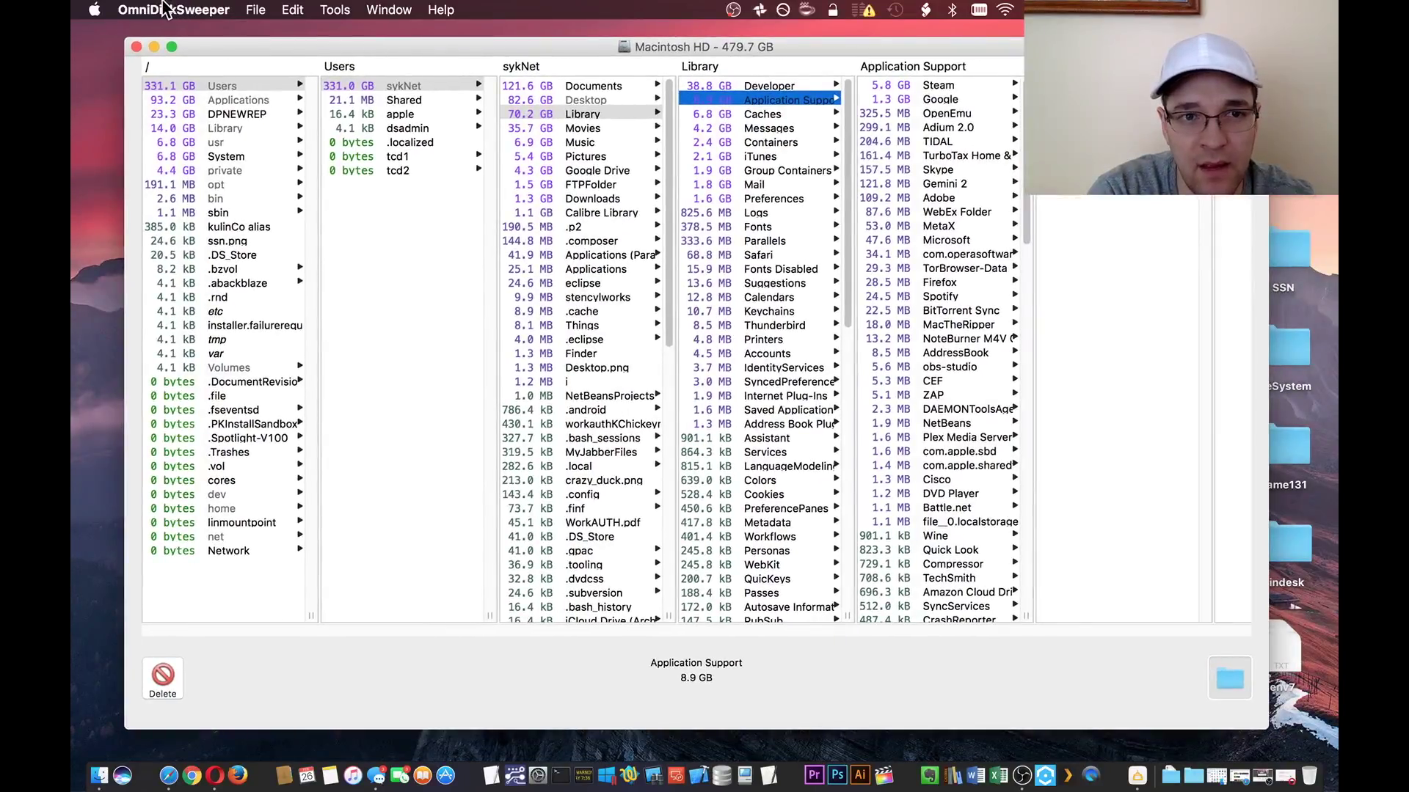